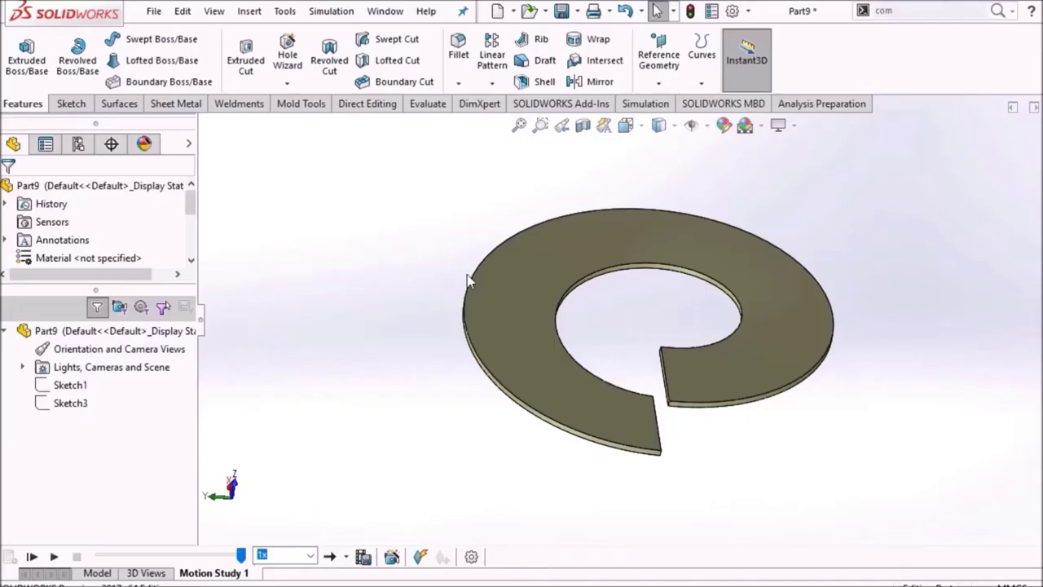
Step: Play the split-washer motion study, browse the File and Help menus, then start a new document
left_click(53, 557)
left_click(153, 12)
left_click(426, 11)
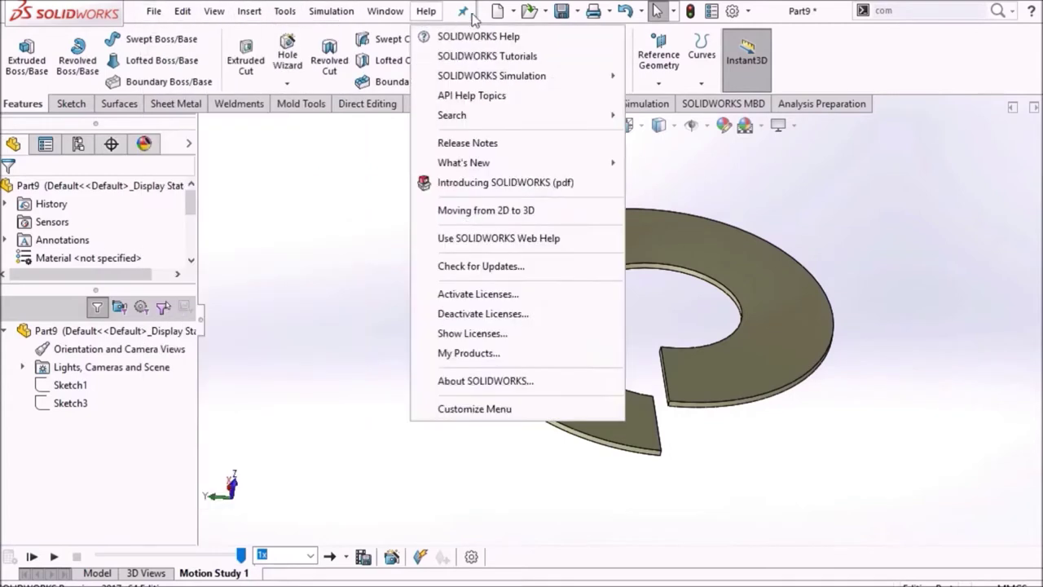
left_click(513, 11)
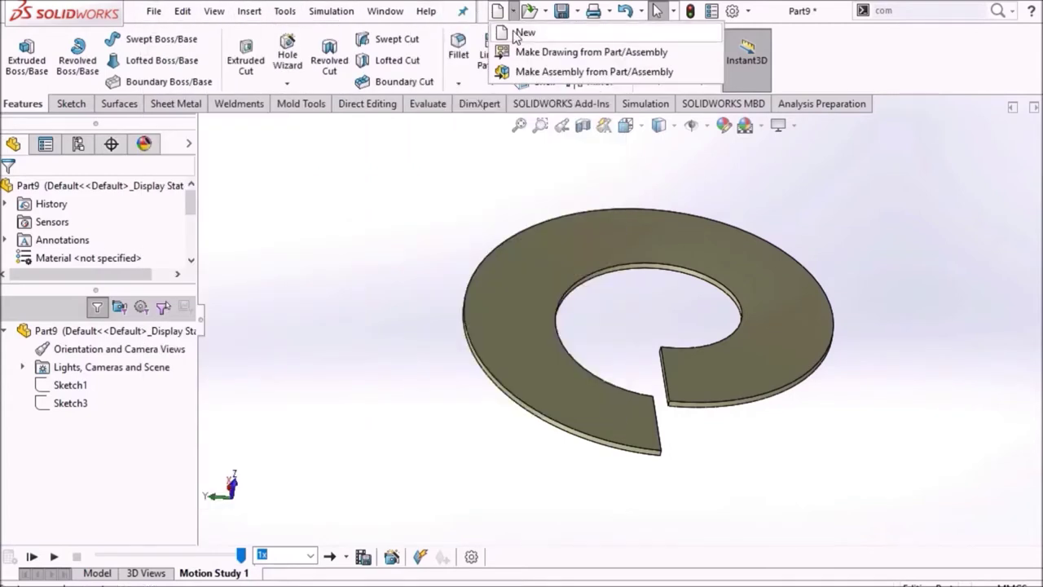
left_click(516, 33)
Step: Create a new part and draw a circle centred on the origin on the Front Plane
left_click(753, 532)
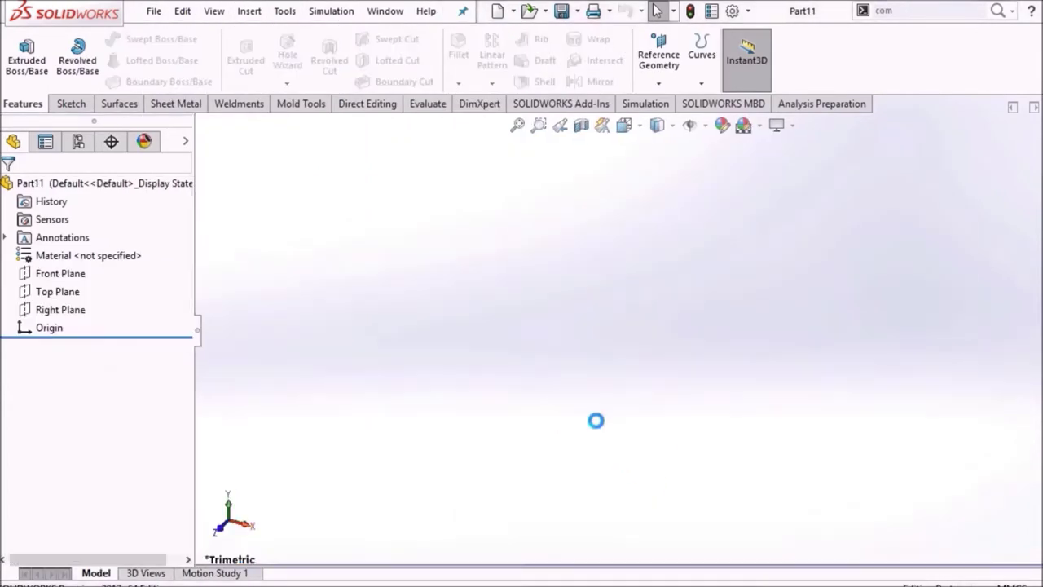
left_click(63, 275)
left_click(71, 246)
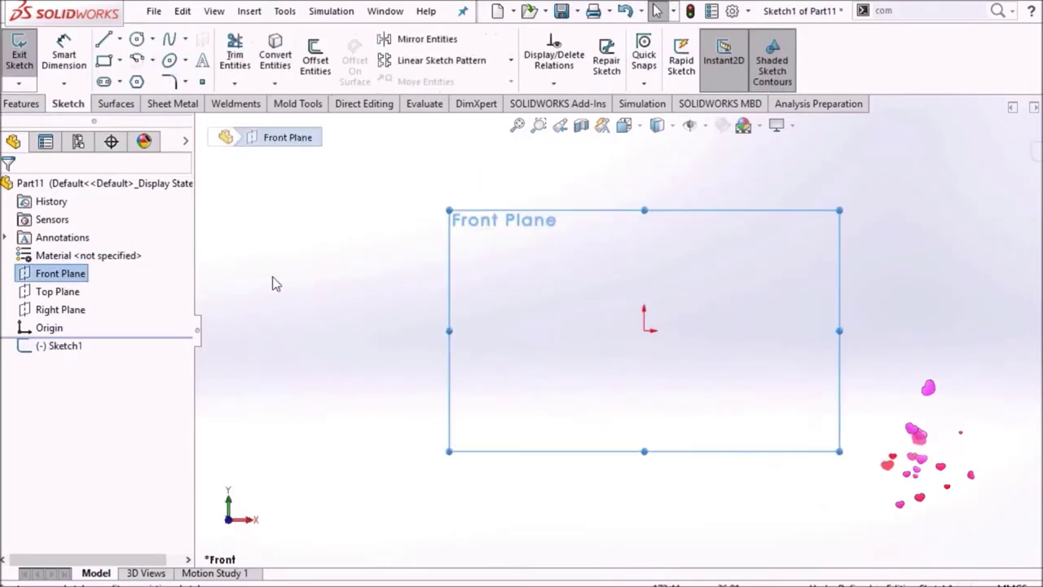
left_click(137, 39)
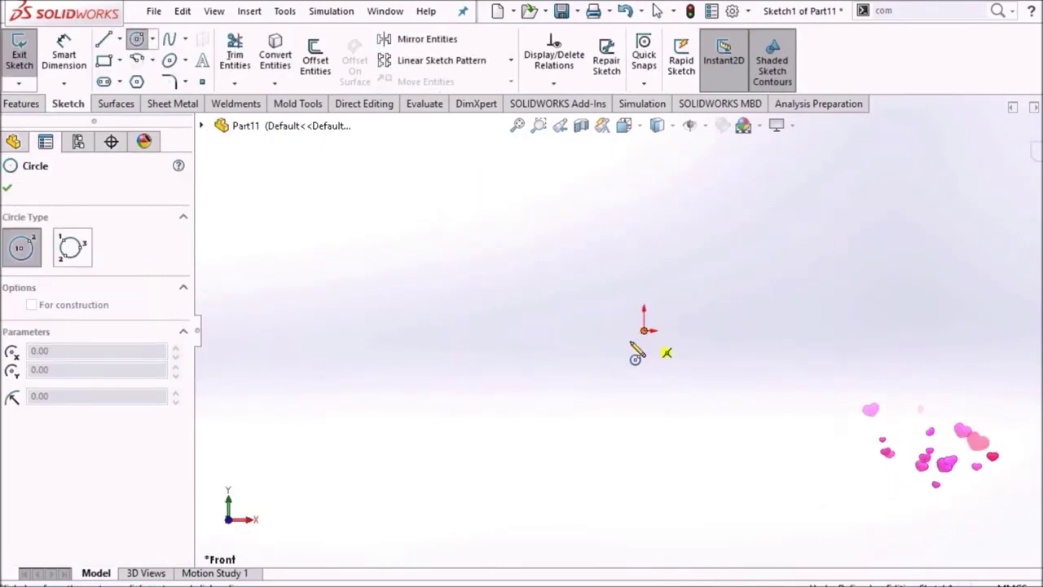
left_click(644, 330)
left_click(591, 391)
right_click(442, 250)
left_click(471, 261)
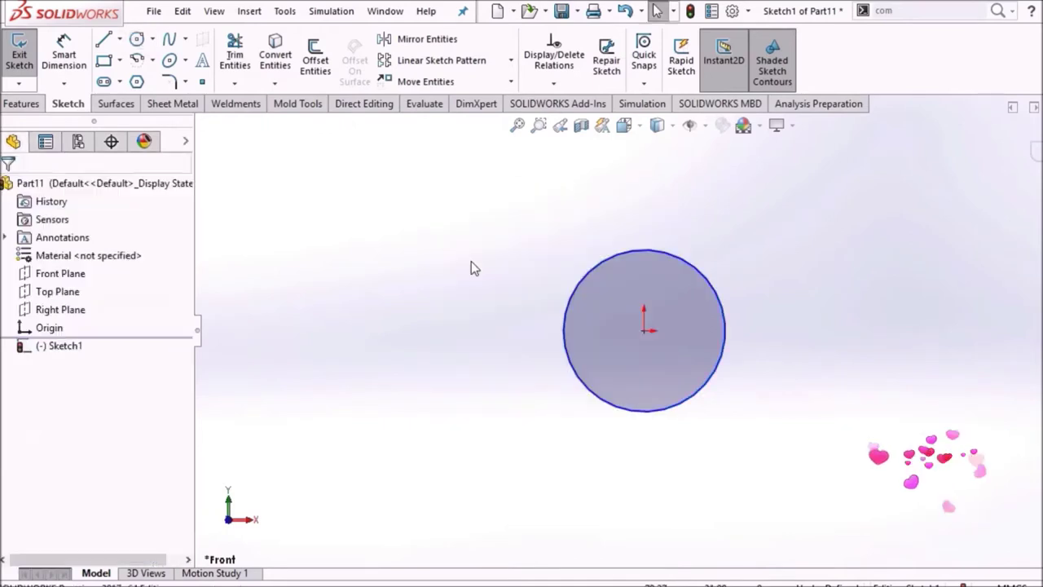
Step: Dimension the circle's diameter to 72 mm
left_click(50, 70)
left_click(568, 274)
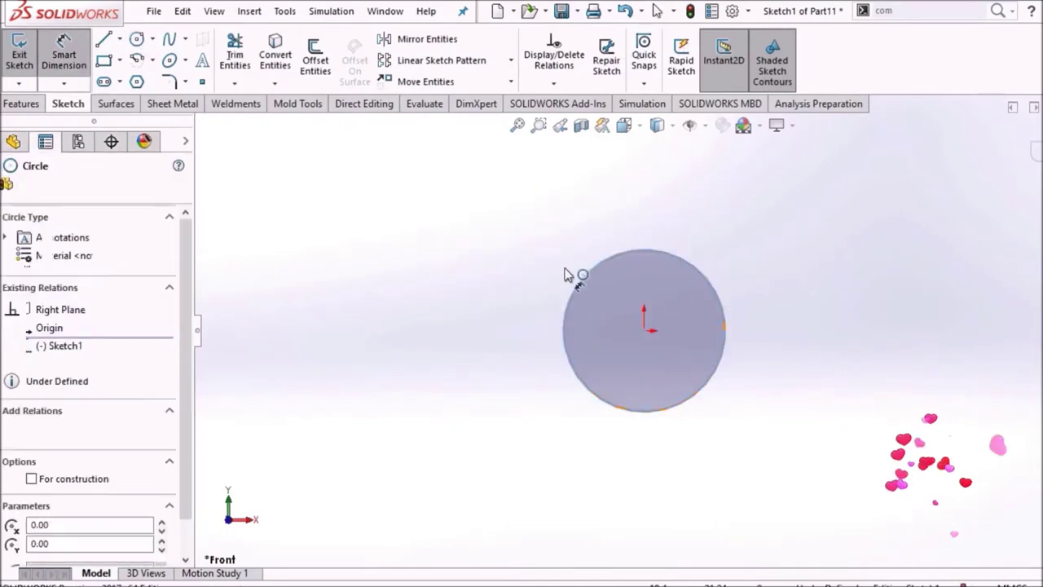
left_click(528, 282)
type("72")
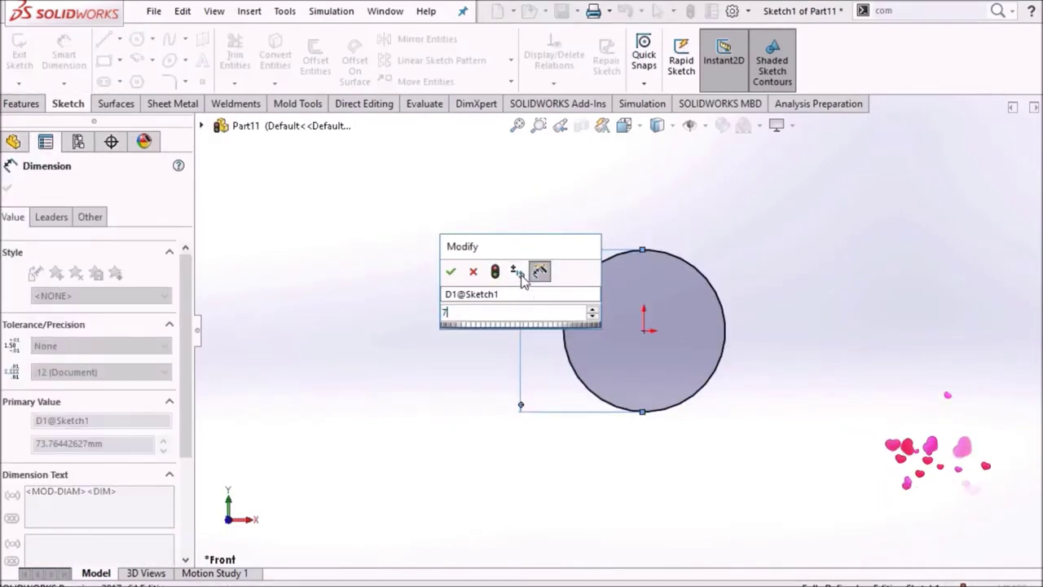
key("Return")
left_click(434, 293)
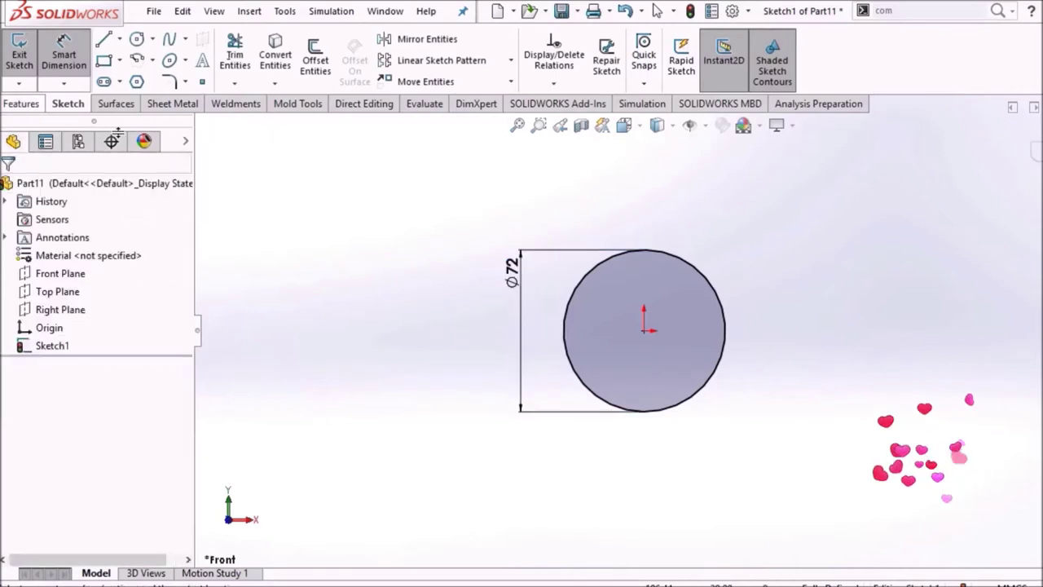
Step: Build a variable-pitch helix on the 72 mm circle with 12 mm pitch
left_click(25, 103)
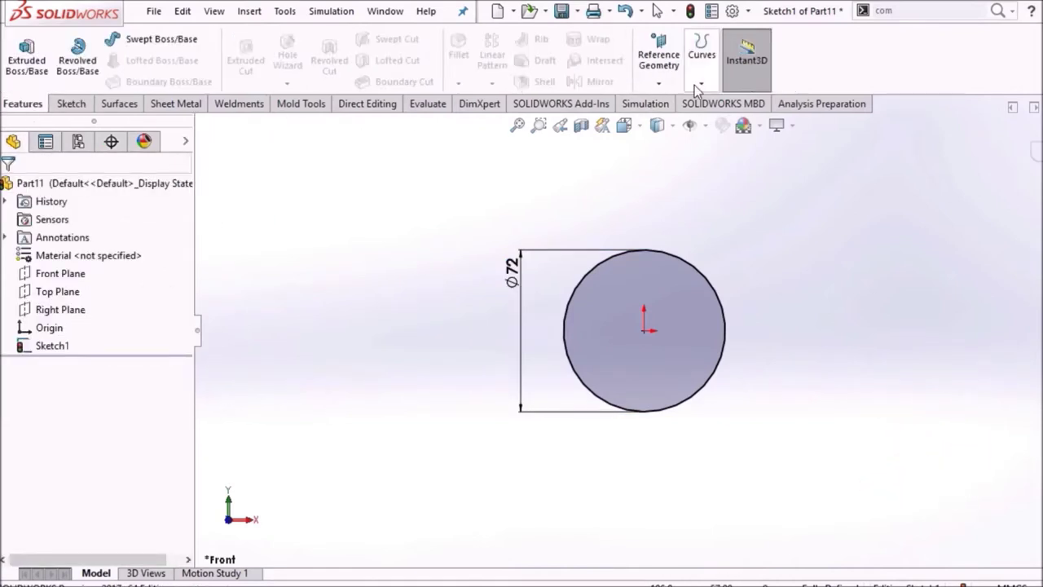
left_click(701, 53)
left_click(729, 98)
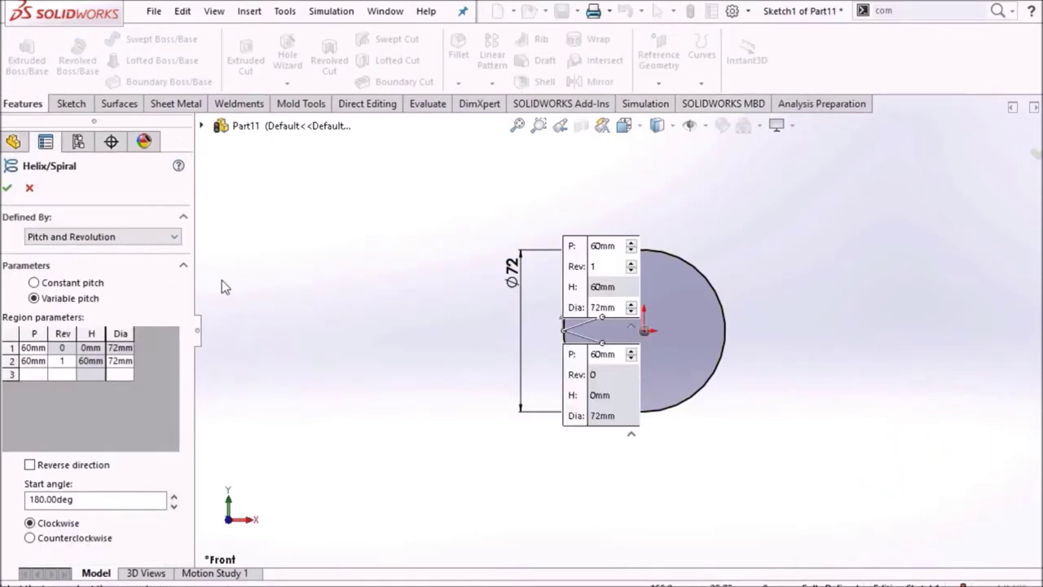
double_click(34, 348)
type("1")
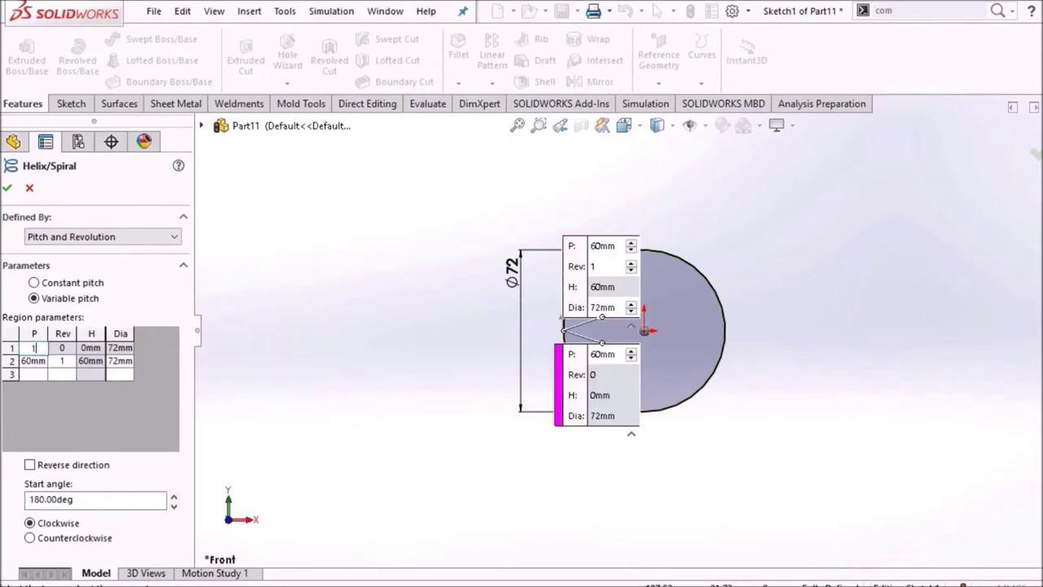
type("2")
key("Return")
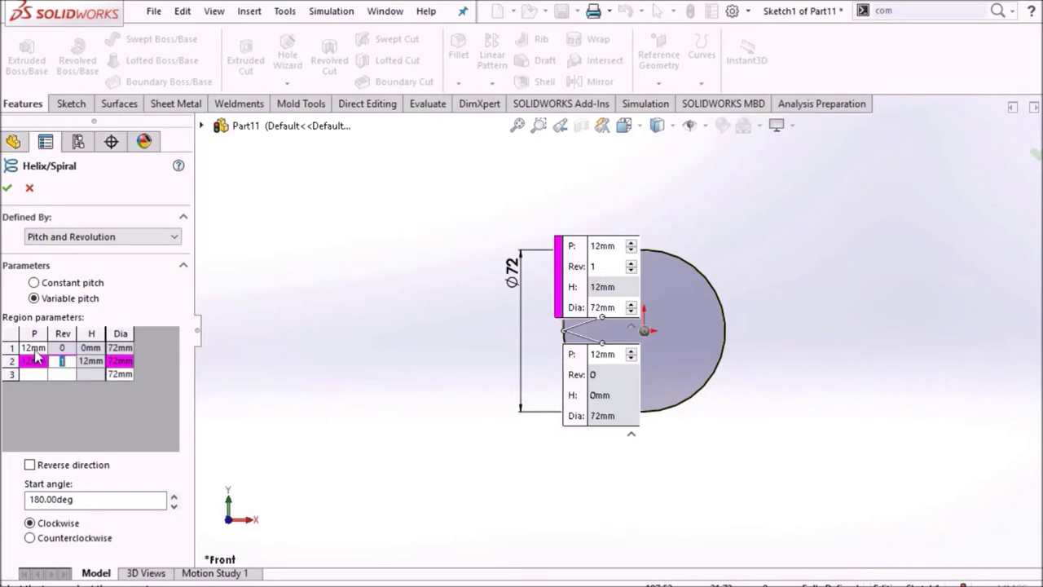
middle_click_drag(377, 359, 341, 340)
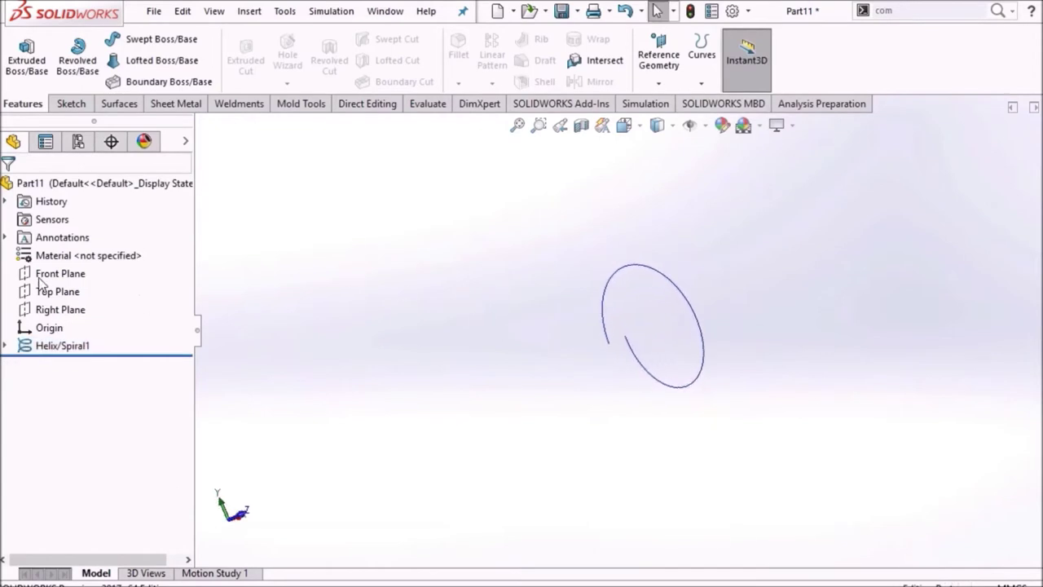
left_click(41, 275)
Step: Sketch a new circle at the origin on the Front Plane, viewed from the front
left_click(53, 253)
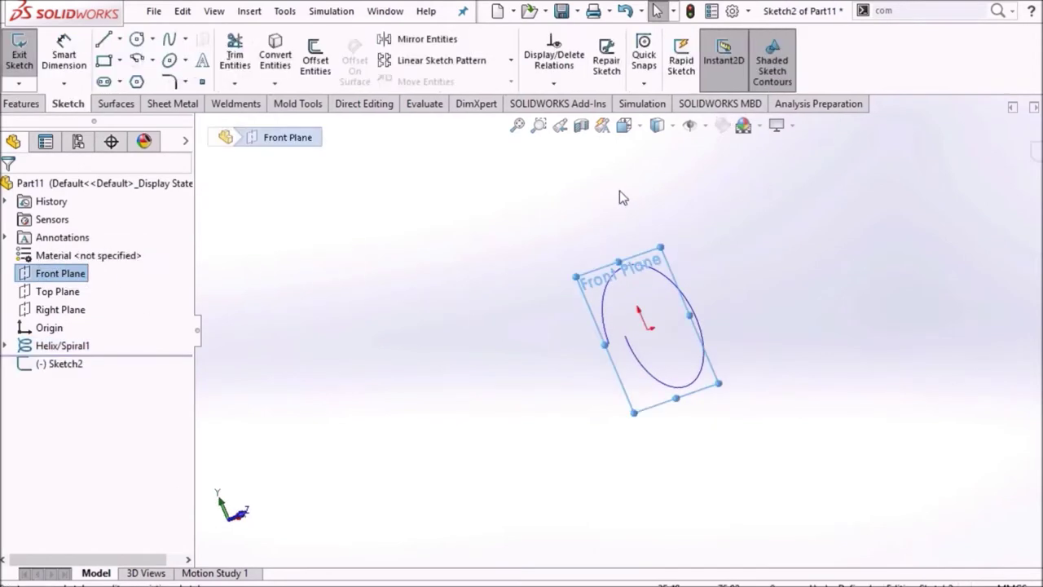
left_click(629, 130)
left_click(703, 319)
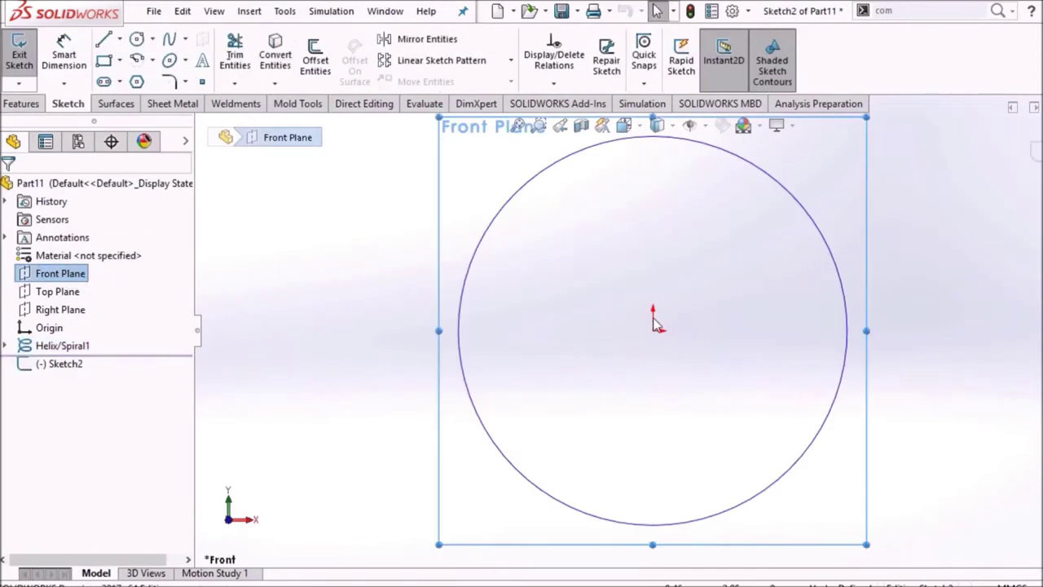
left_click(138, 40)
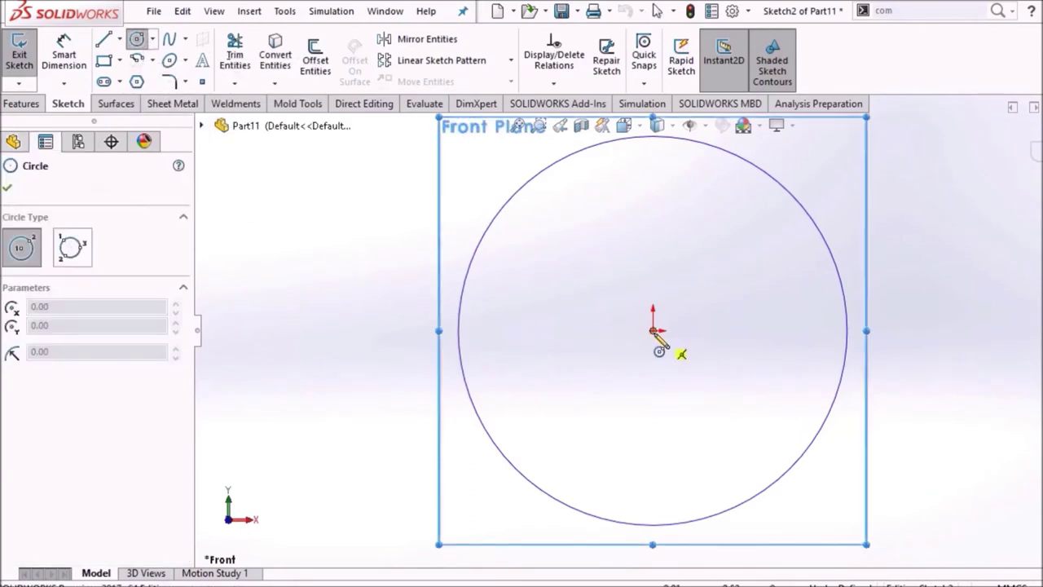
left_click(653, 330)
left_click(606, 410)
right_click(420, 244)
left_click(440, 252)
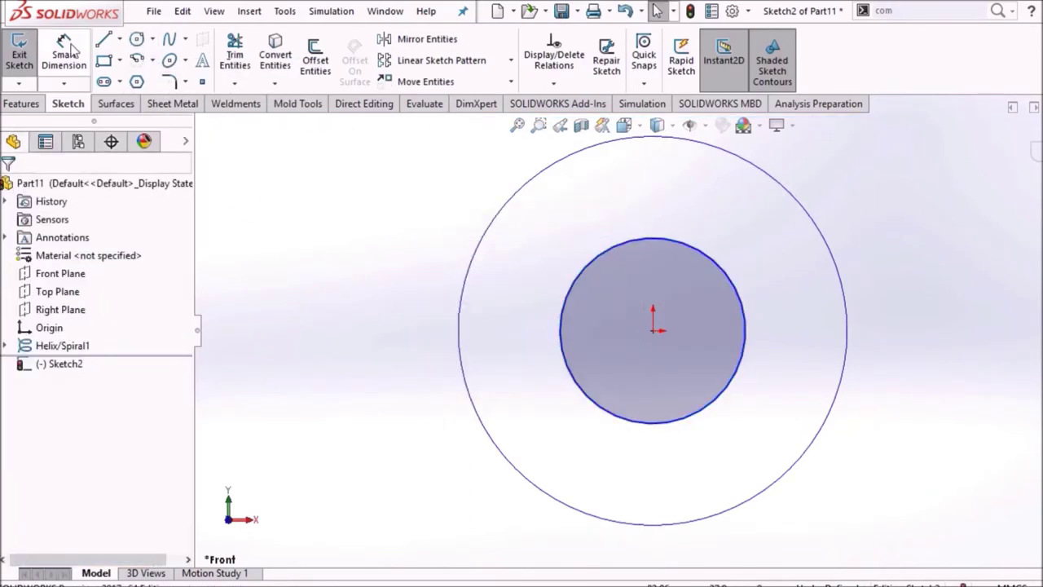
Step: Dimension the inner circle's diameter to 36 mm
left_click(570, 295)
left_click(440, 326)
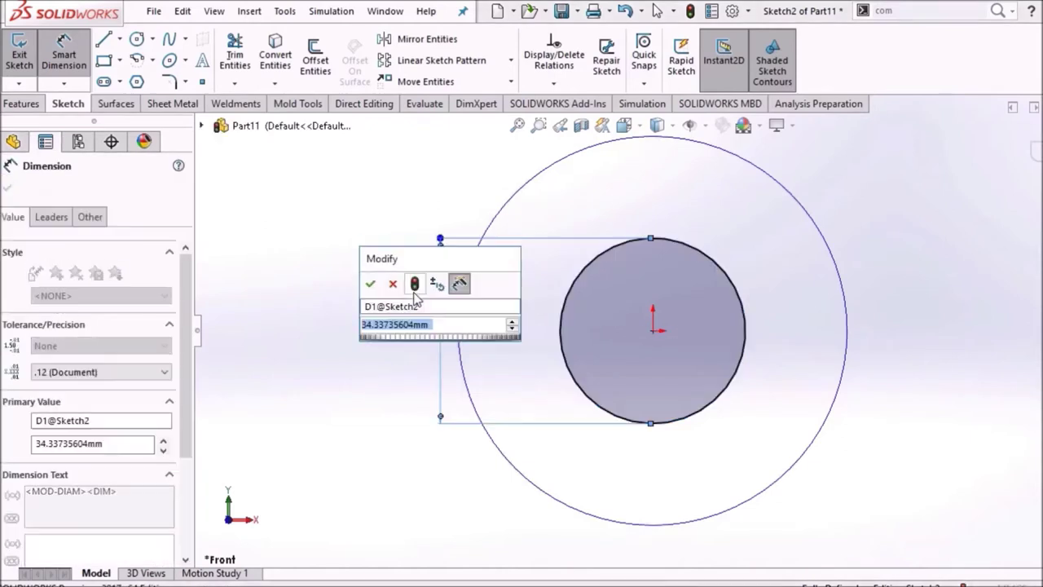
type("36")
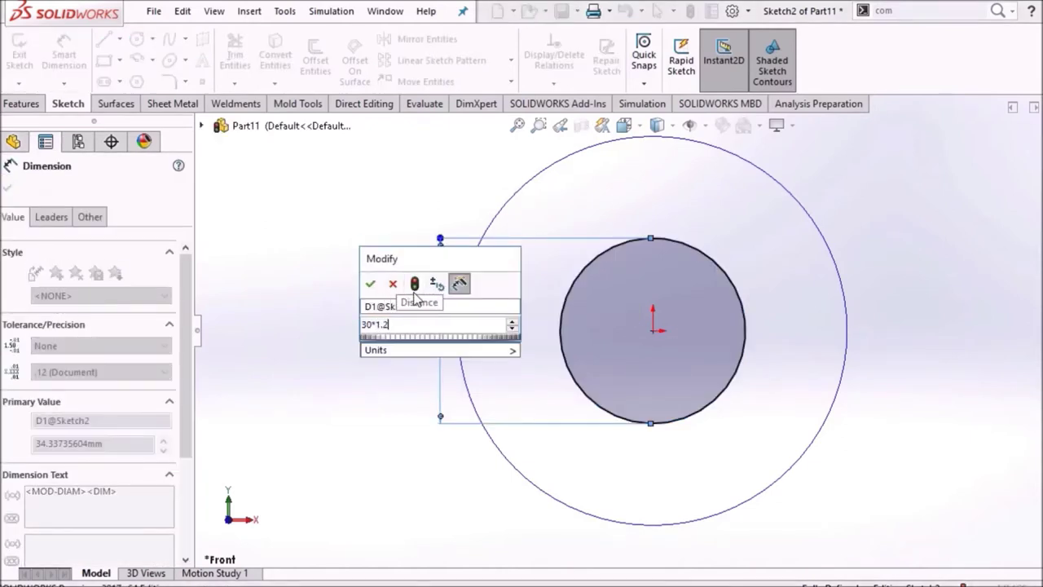
key("Return")
left_click(398, 301)
Step: Create a variable-pitch helix with 10 mm pitch on the 36 mm circle
left_click(22, 103)
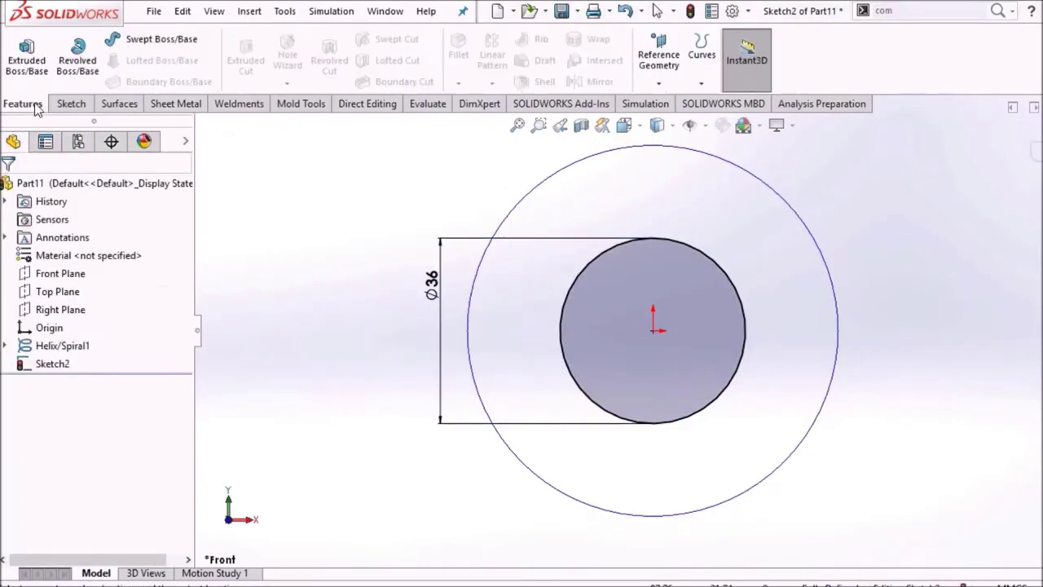
left_click(708, 86)
left_click(738, 102)
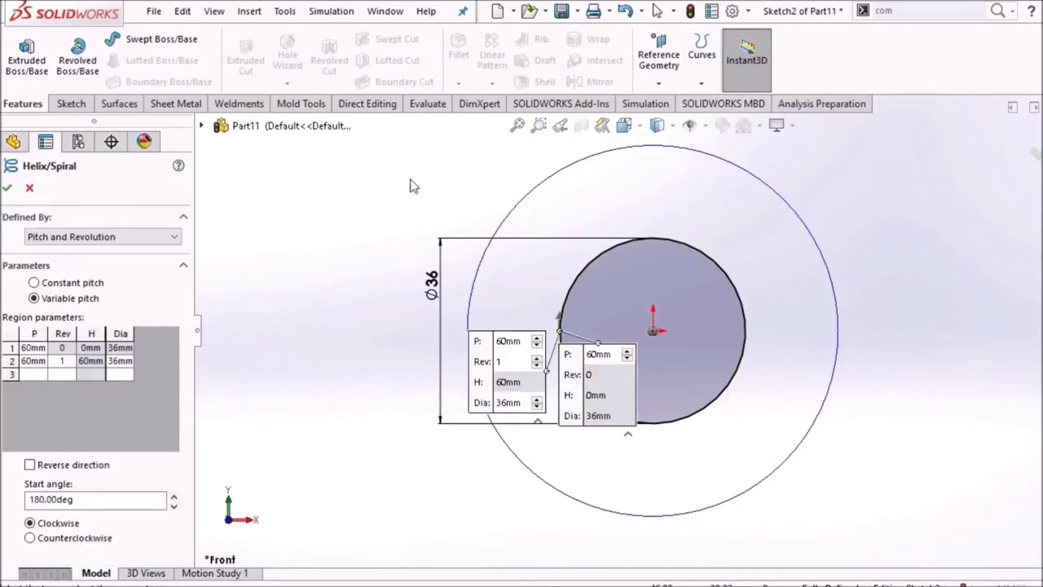
double_click(24, 349)
type("1")
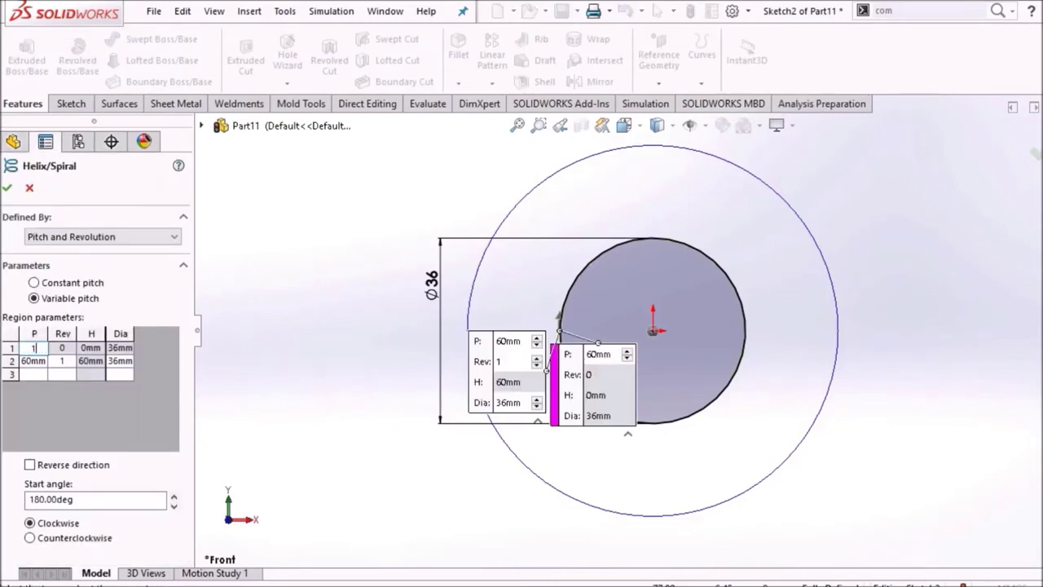
type("0")
key("Return")
type("10")
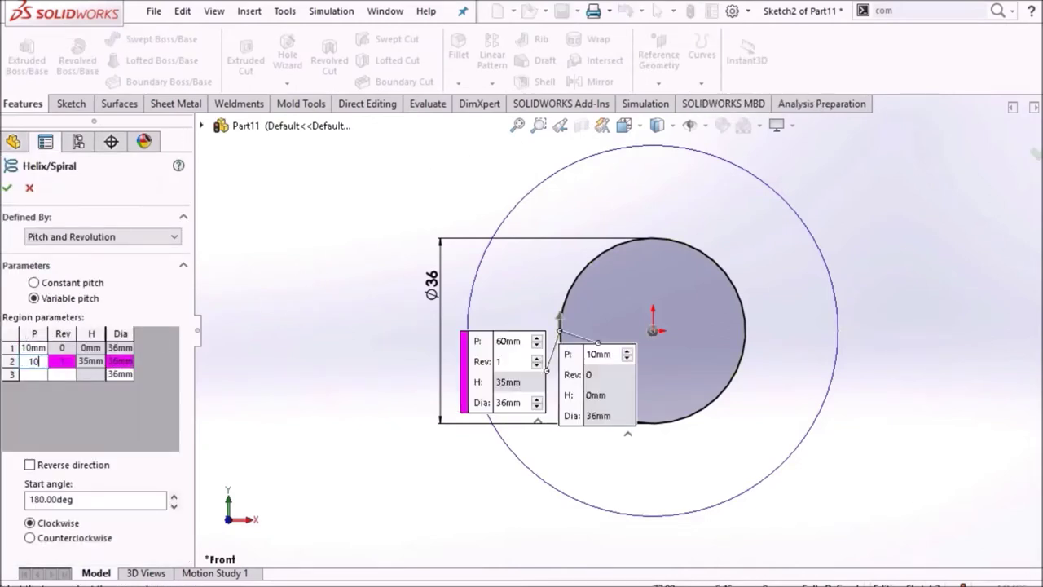
mouse_move(308, 367)
middle_mouse_down()
mouse_move(337, 361)
mouse_move(367, 291)
mouse_move(432, 281)
middle_mouse_up()
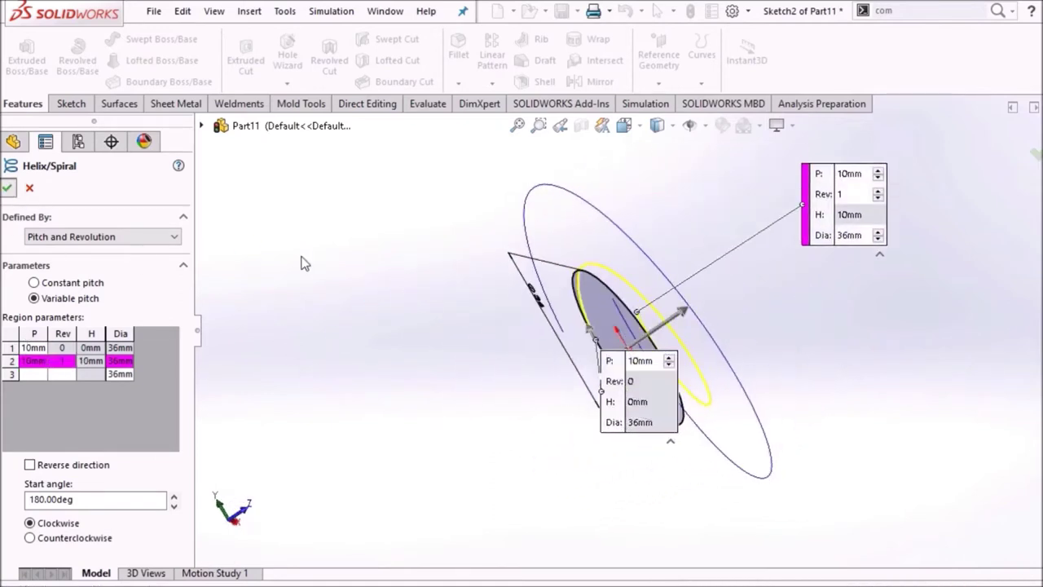
key("Return")
mouse_move(326, 277)
middle_mouse_down()
mouse_move(426, 342)
mouse_move(400, 272)
mouse_move(462, 292)
mouse_move(453, 316)
mouse_move(389, 275)
mouse_move(371, 151)
middle_mouse_up()
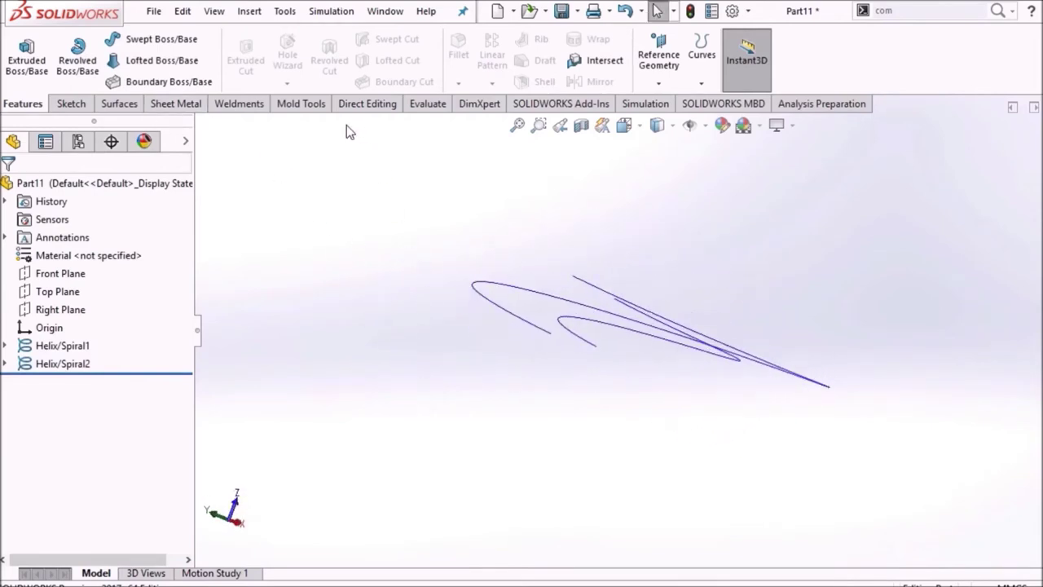
Step: Create a boundary surface between Helix/Spiral1 and Helix/Spiral2, abandoning the planar surface attempt
left_click(119, 104)
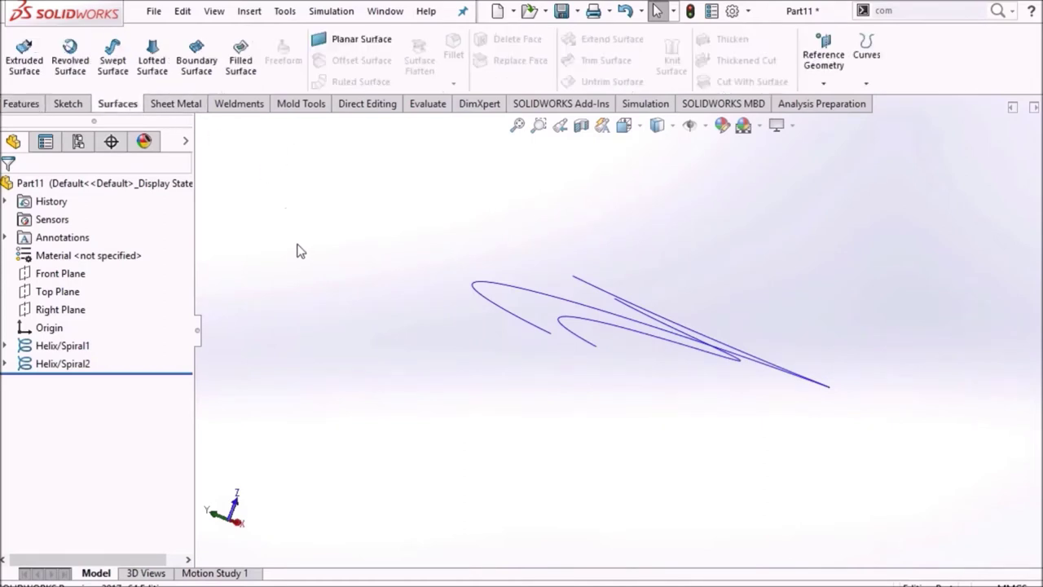
left_click(356, 43)
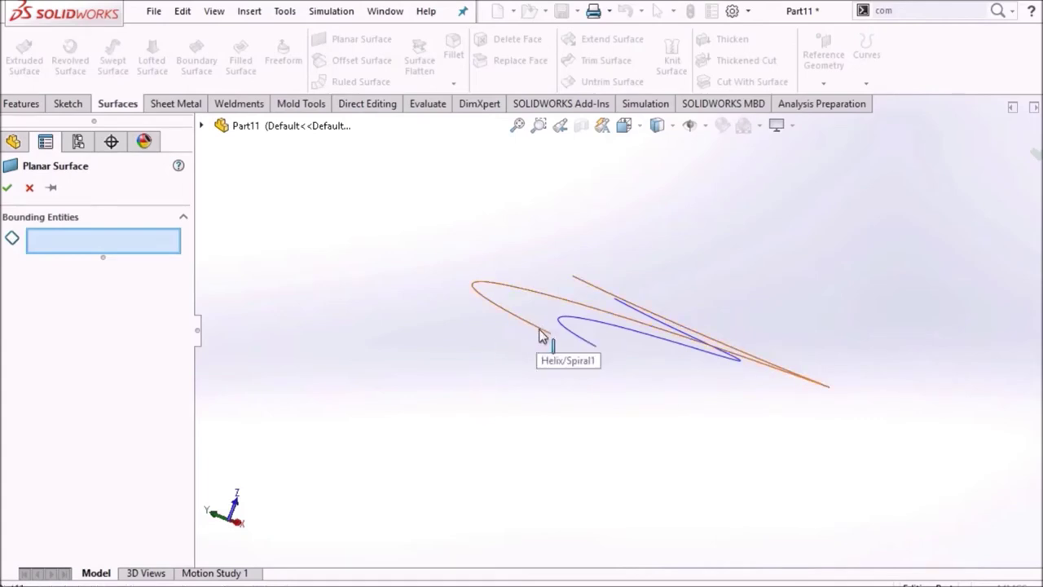
left_click(29, 189)
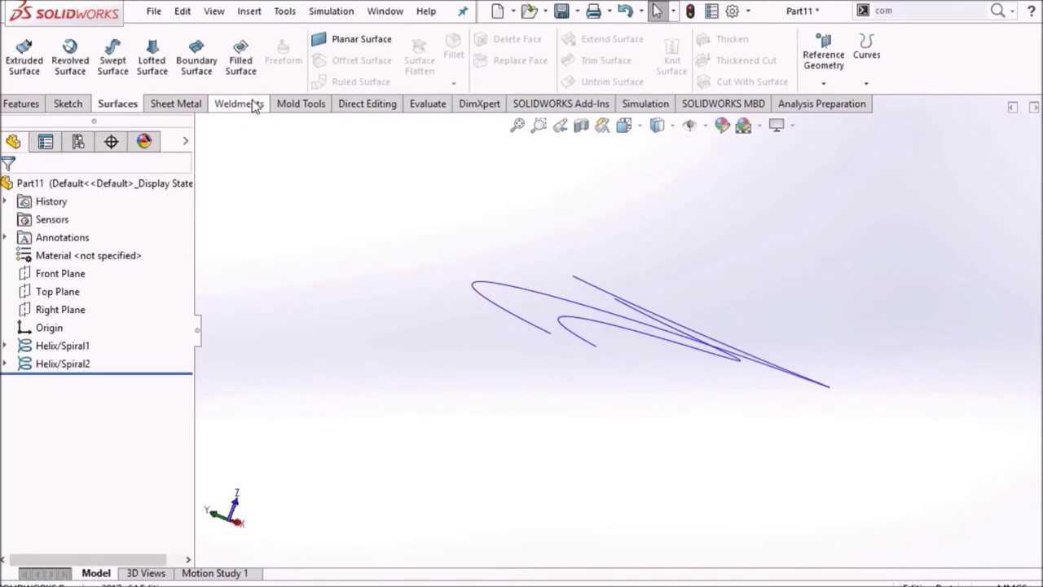
left_click(197, 62)
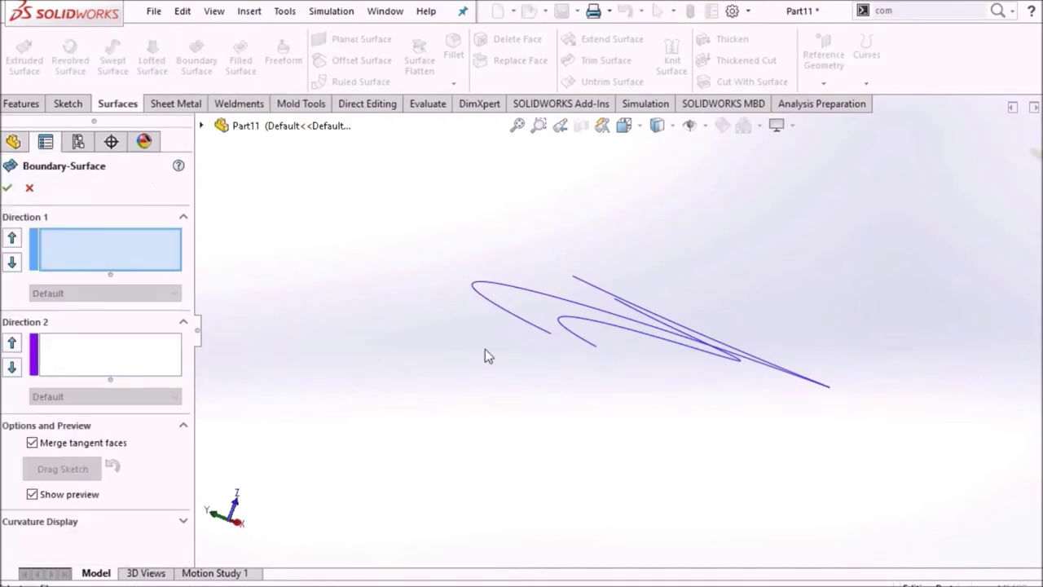
left_click(528, 326)
left_click(576, 344)
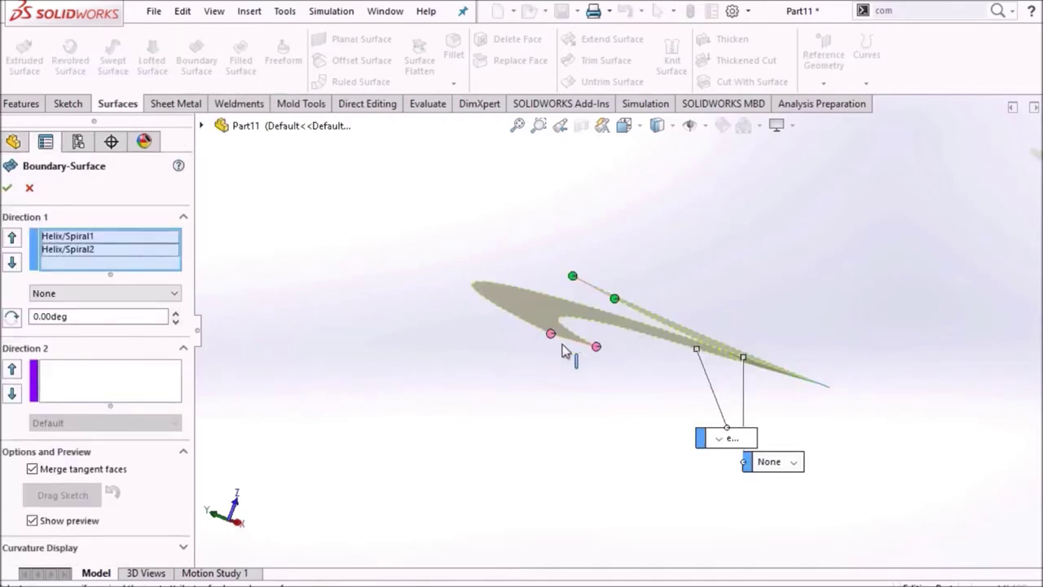
middle_click_drag(400, 305, 424, 367)
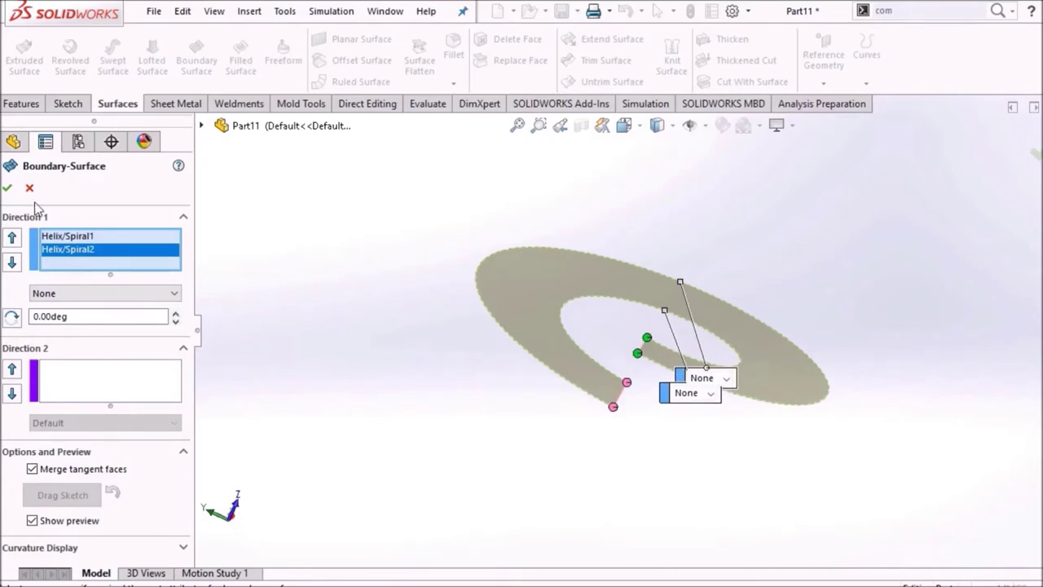
left_click(7, 187)
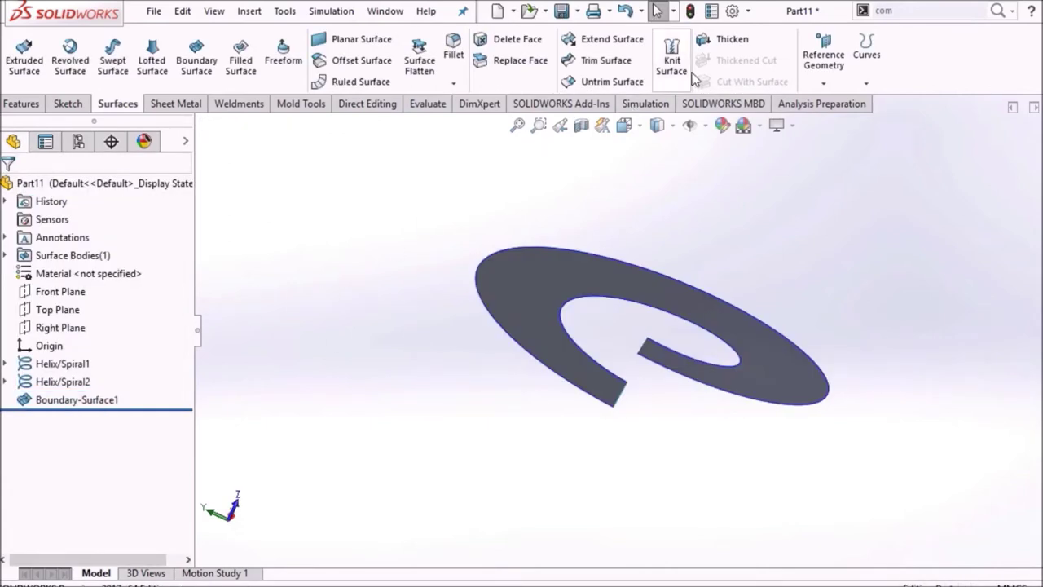
Step: Thicken Boundary-Surface1 by 3 mm on Side 1 after trying the other side options
mouse_move(388, 310)
middle_mouse_down()
mouse_move(375, 231)
mouse_move(407, 279)
middle_mouse_up()
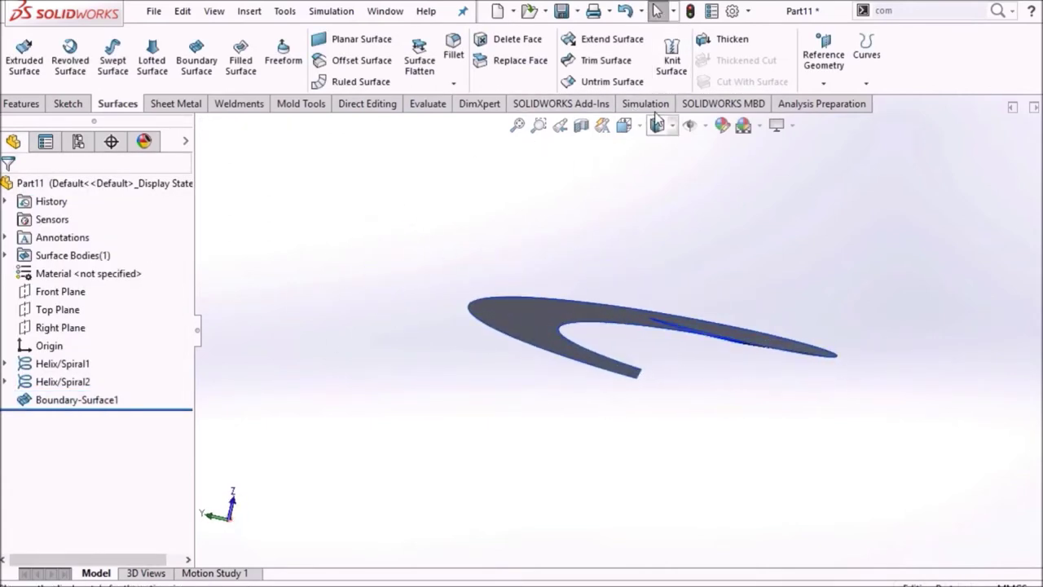
left_click(714, 44)
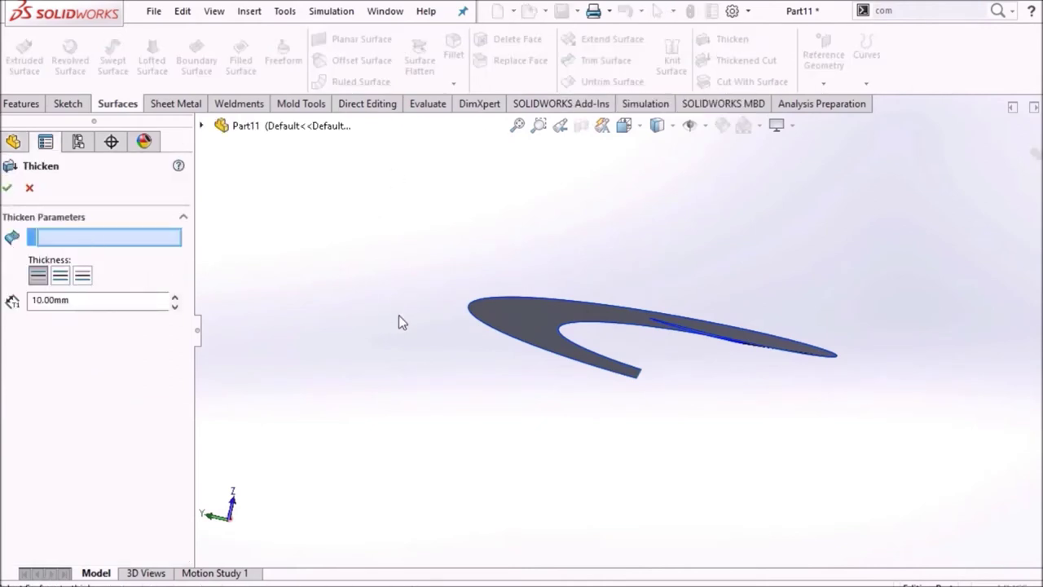
left_click(518, 322)
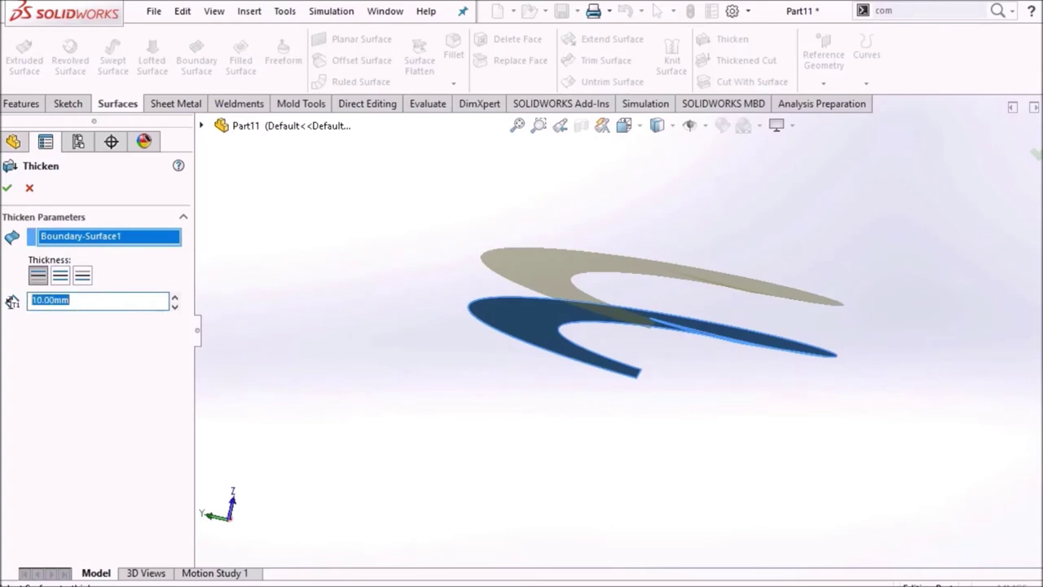
type("3")
key("Return")
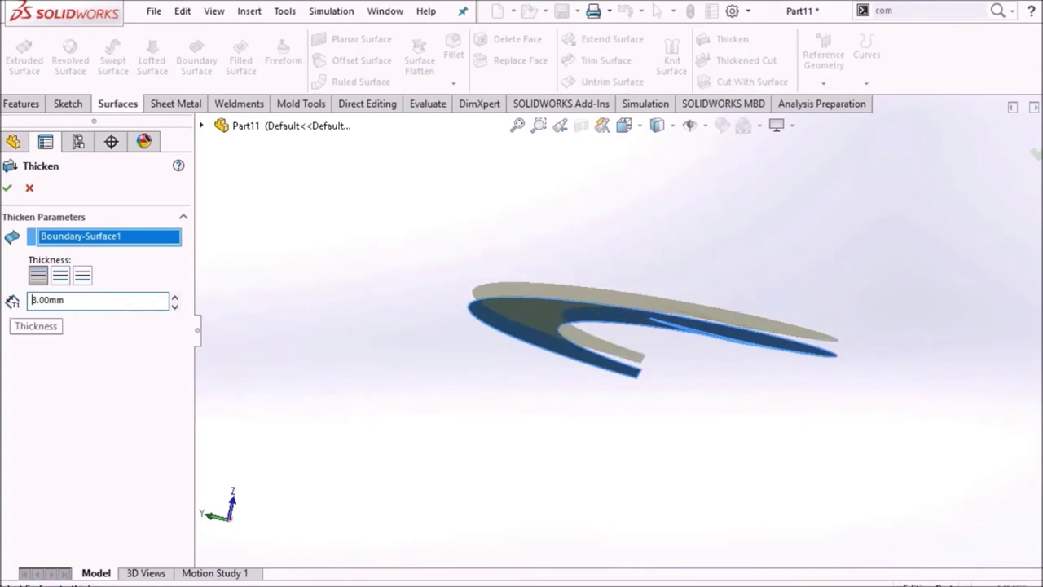
mouse_move(322, 277)
middle_mouse_down()
mouse_move(405, 237)
mouse_move(400, 263)
mouse_move(302, 268)
middle_mouse_up()
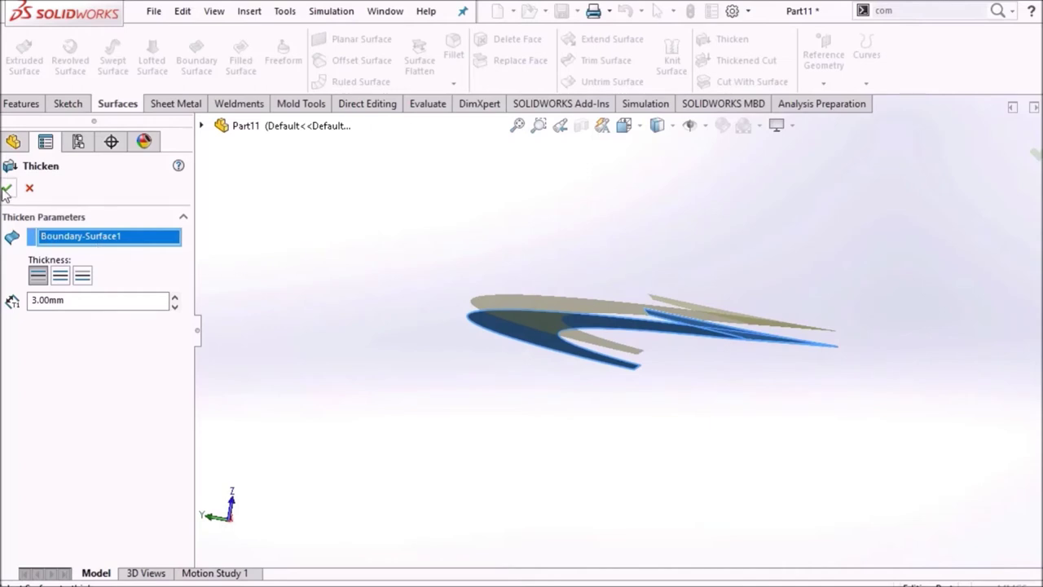
left_click(60, 275)
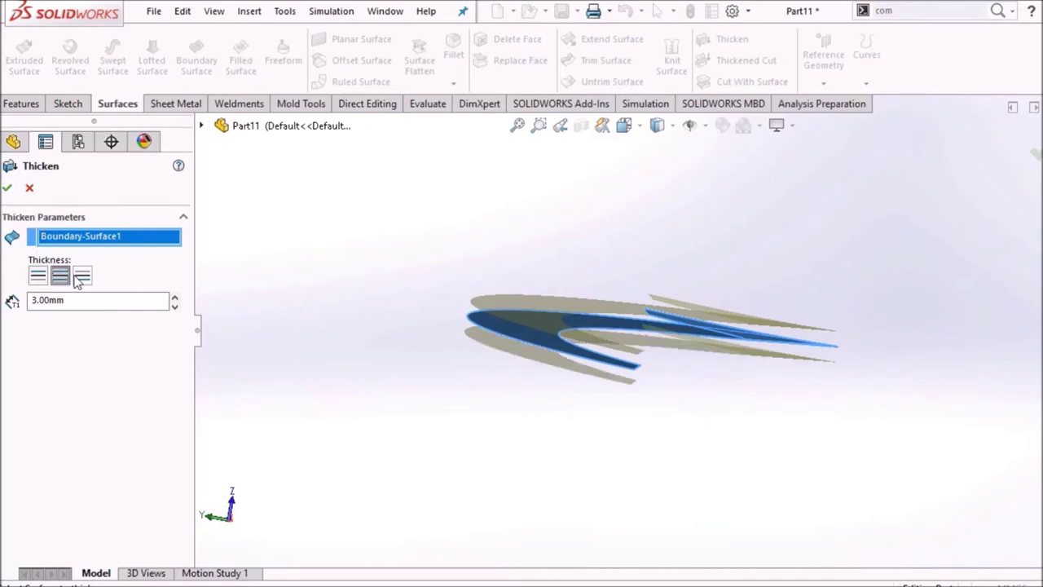
left_click(85, 279)
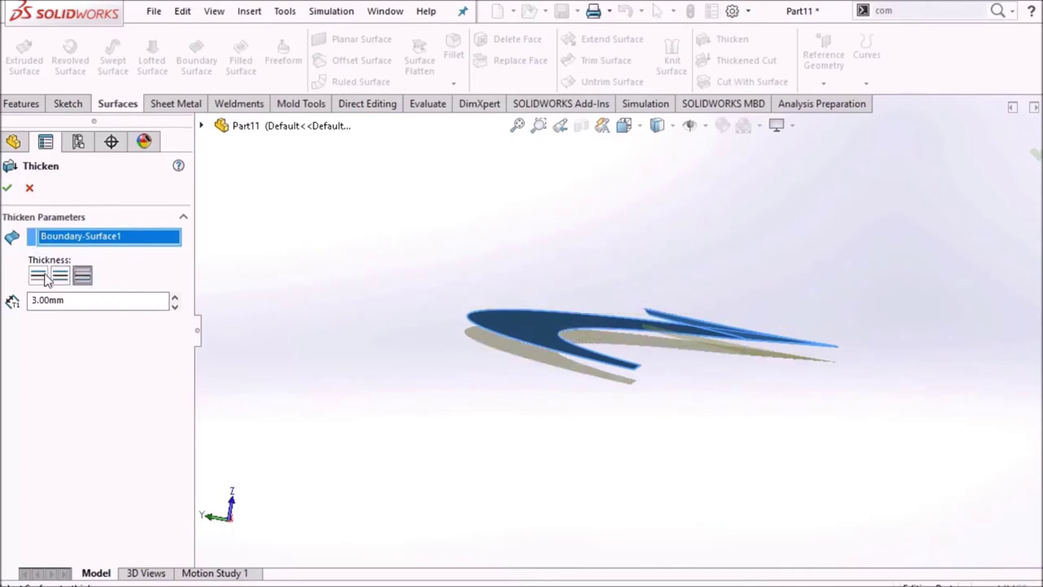
left_click(42, 276)
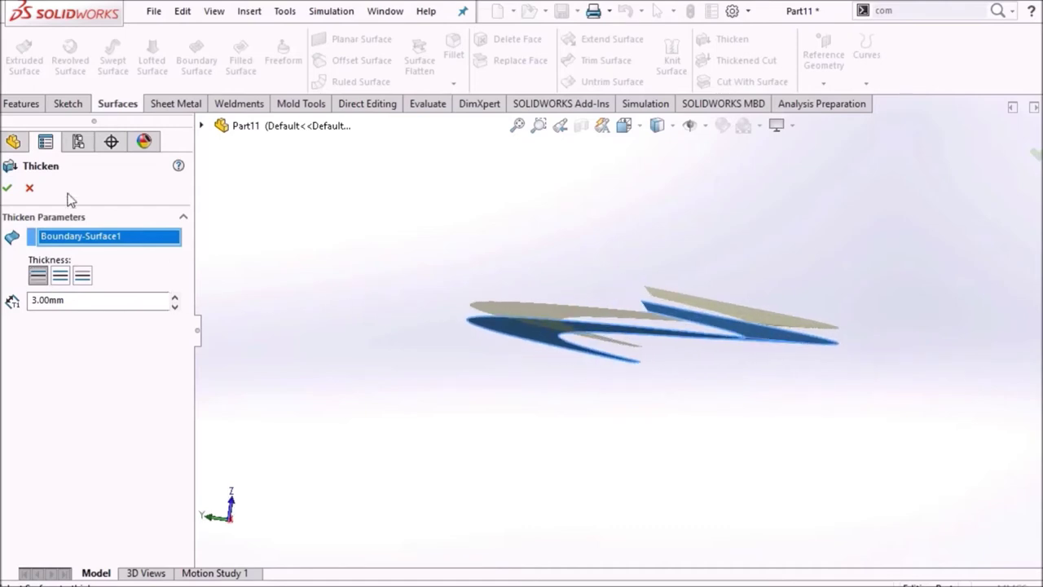
left_click(7, 190)
middle_click_drag(329, 291, 479, 340)
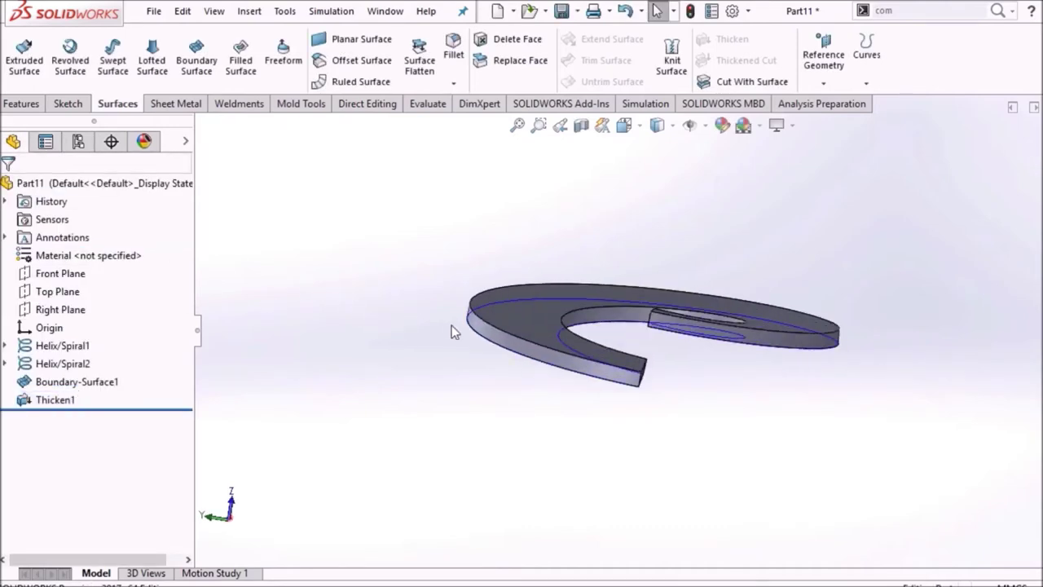
right_click(478, 340)
key("Escape")
right_click(490, 350)
key("Escape")
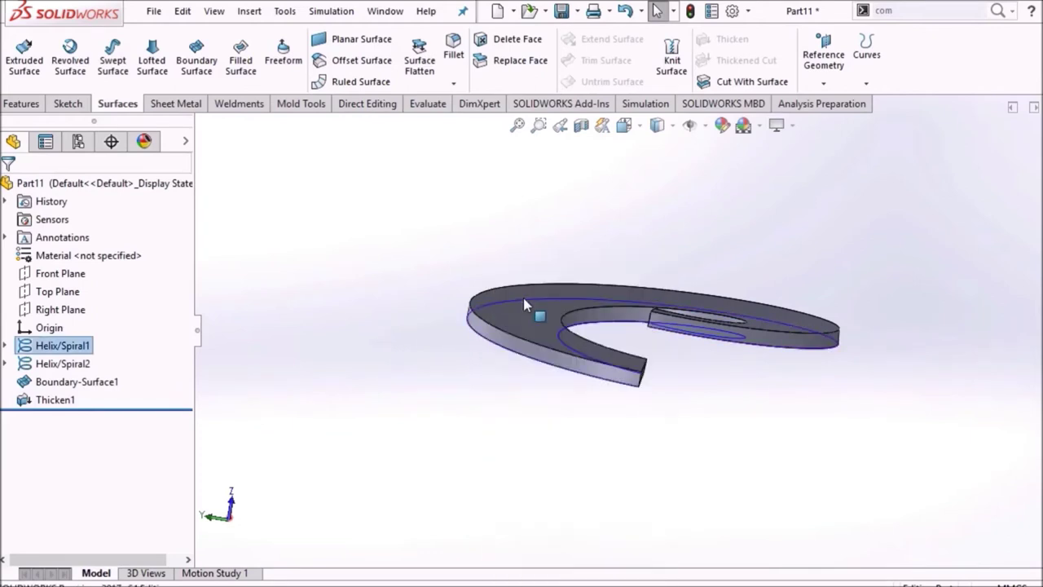
right_click(613, 321)
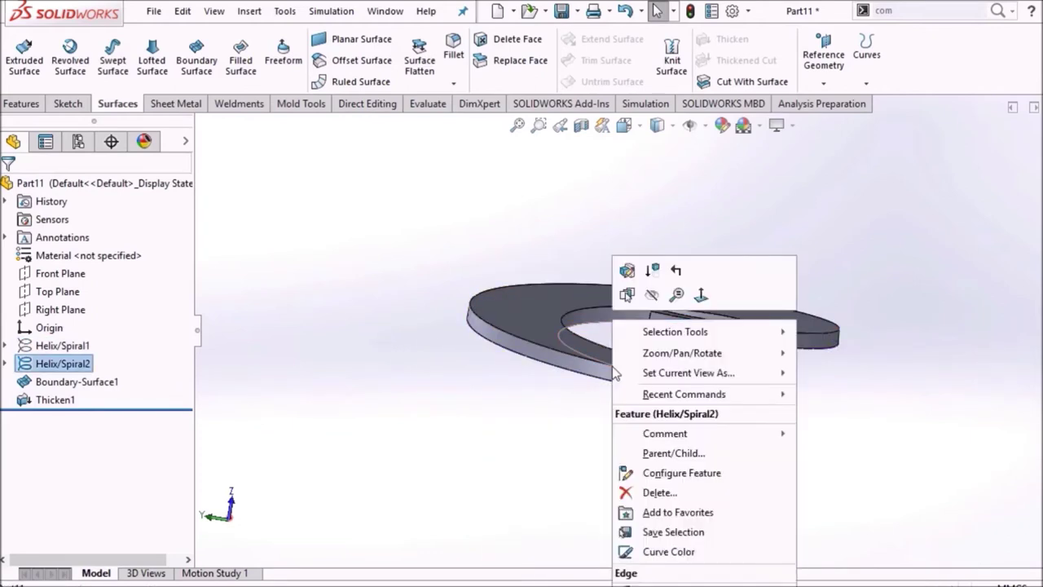
key("Escape")
mouse_move(510, 286)
middle_mouse_down()
mouse_move(426, 310)
mouse_move(503, 321)
mouse_move(430, 343)
mouse_move(423, 311)
mouse_move(386, 289)
mouse_move(401, 323)
middle_mouse_up()
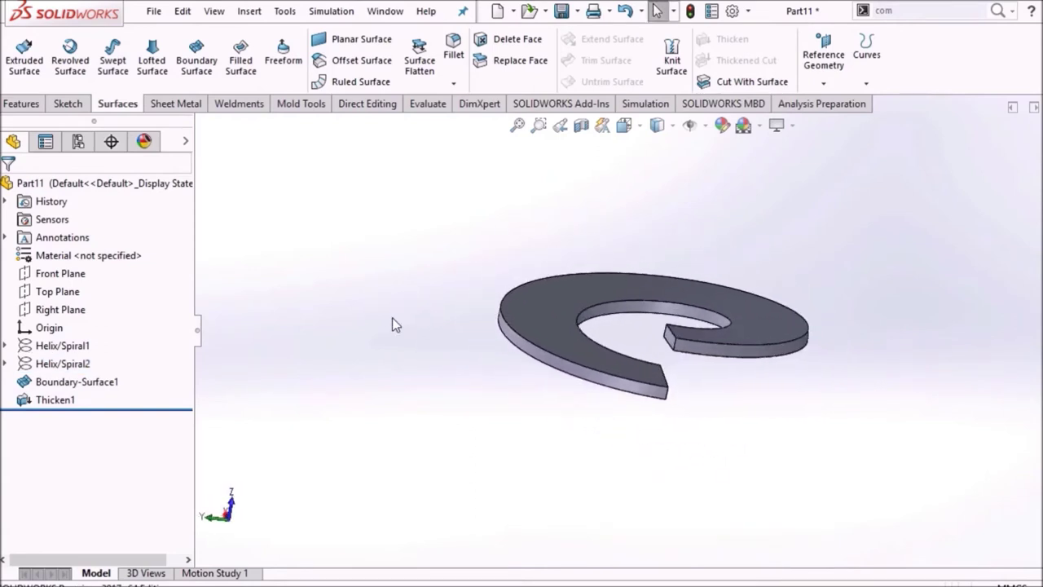
Step: Create a new part and draw a circle at the origin on the Front Plane
left_click(514, 12)
left_click(518, 31)
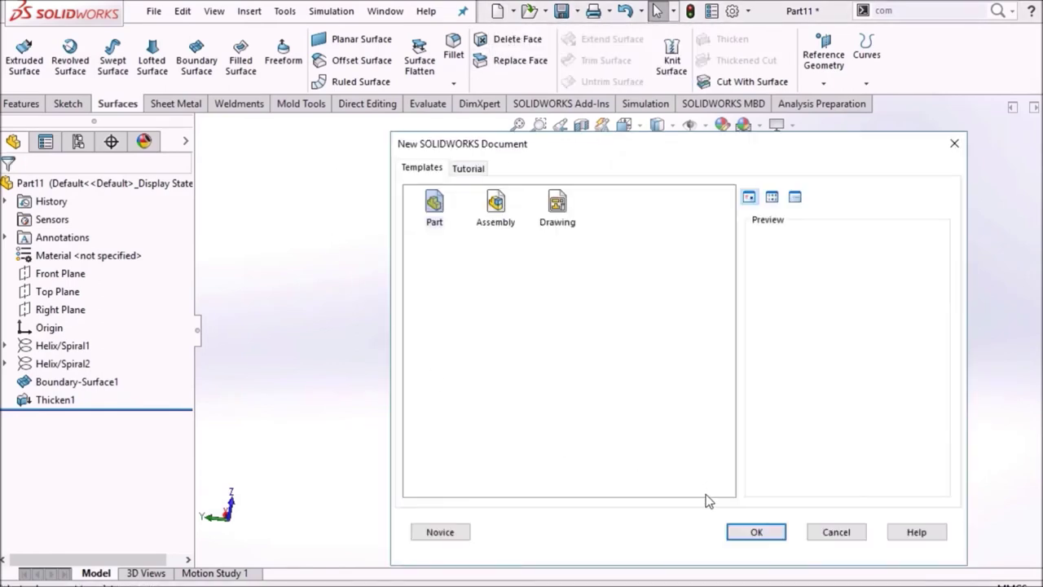
left_click(743, 533)
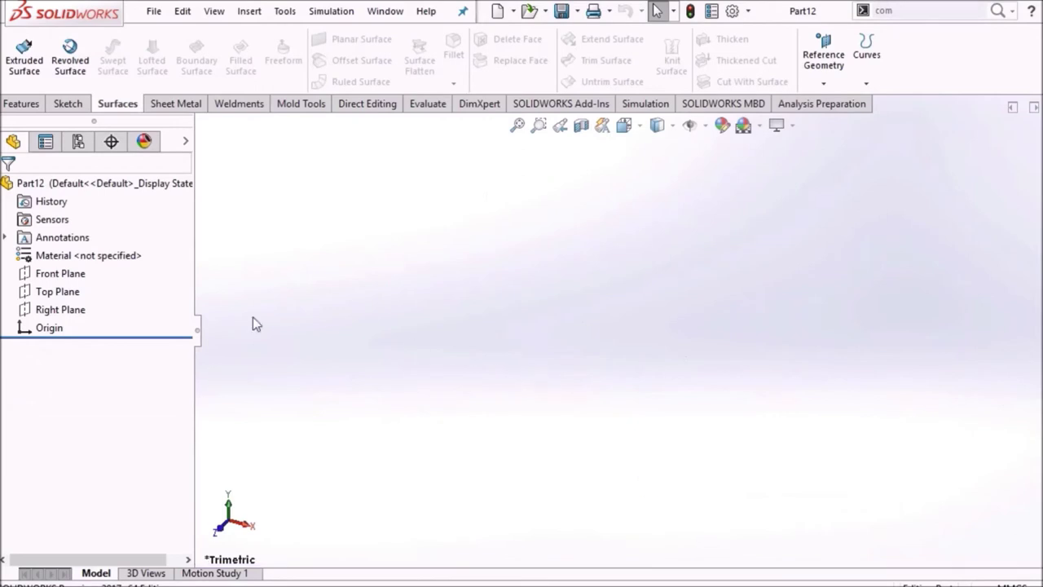
left_click(68, 277)
left_click(77, 252)
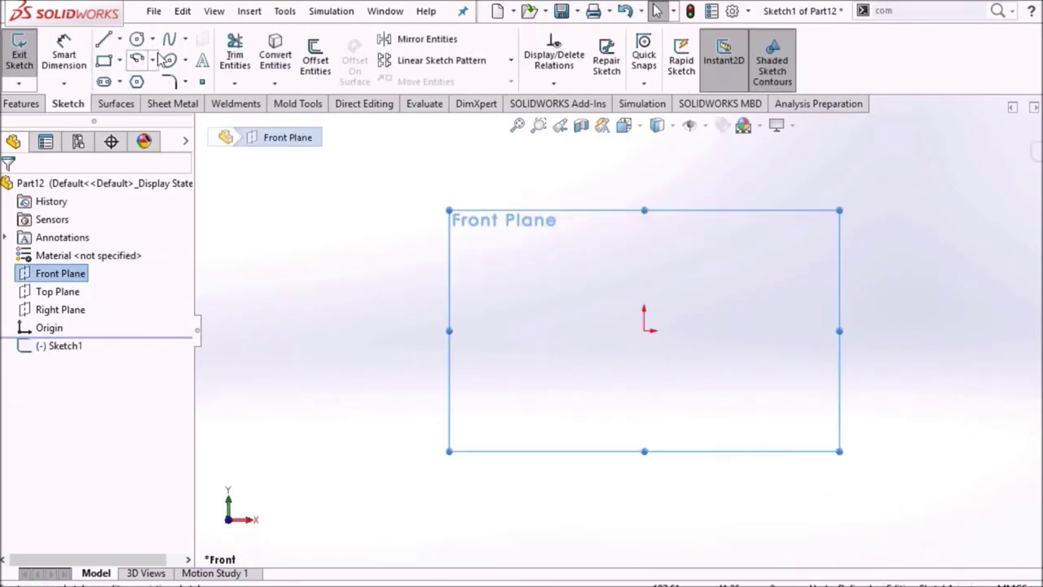
left_click(137, 39)
left_click(643, 330)
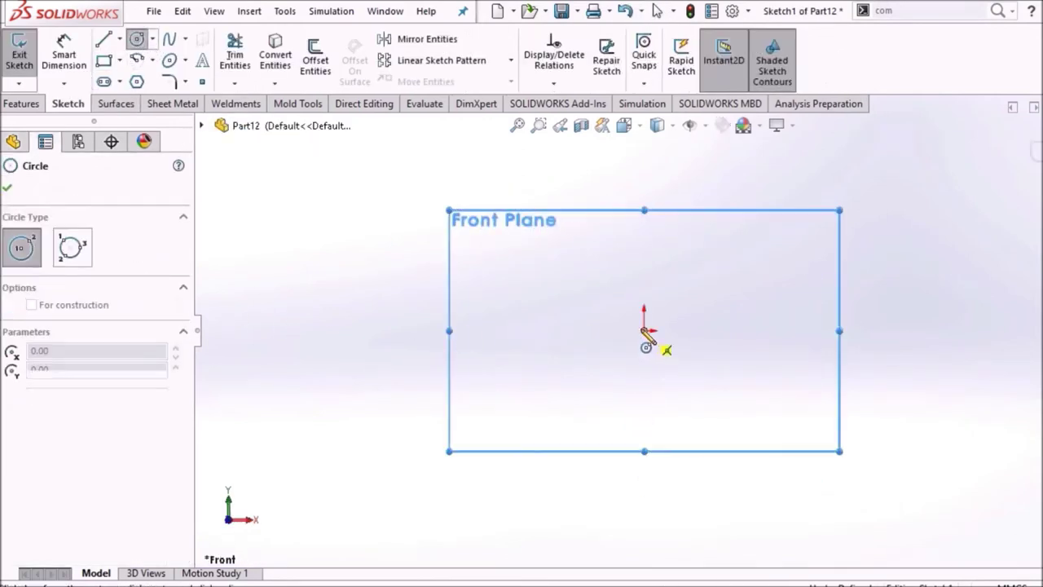
left_click(580, 413)
right_click(412, 273)
left_click(432, 293)
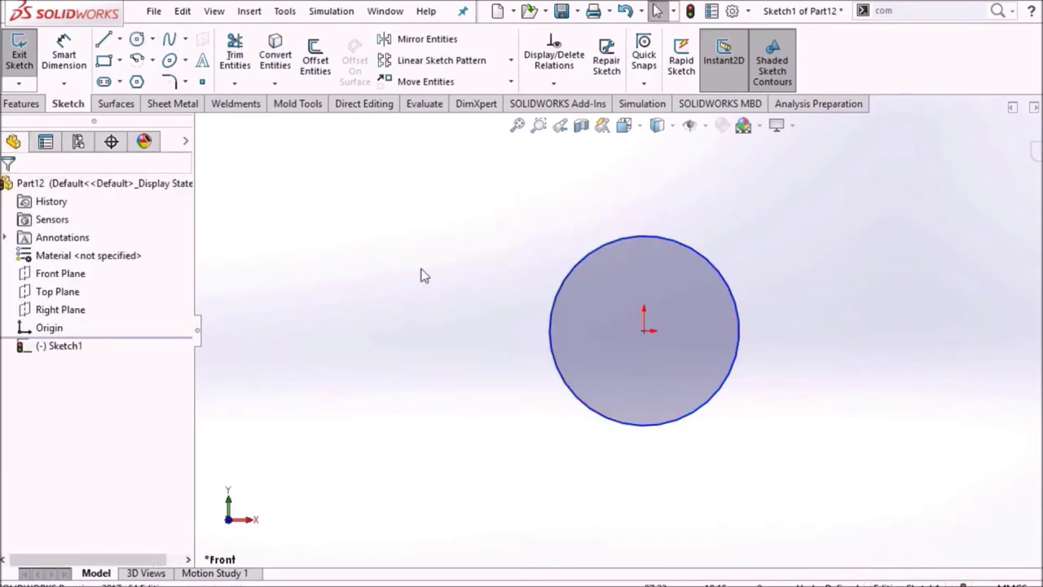
Step: Dimension the circle's diameter to 72 mm
left_click(63, 55)
left_click(577, 263)
left_click(525, 277)
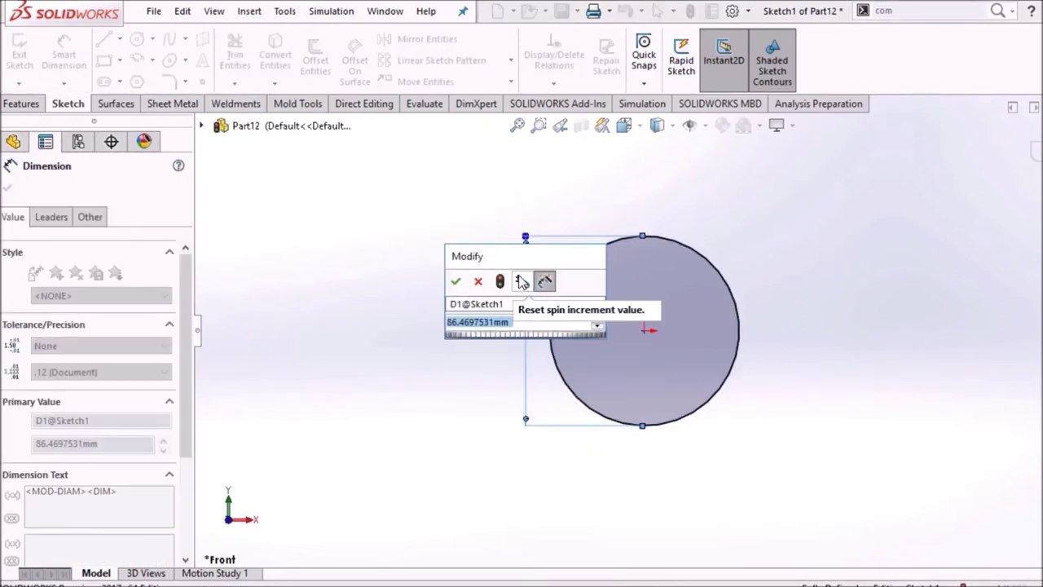
type("72")
key("Return")
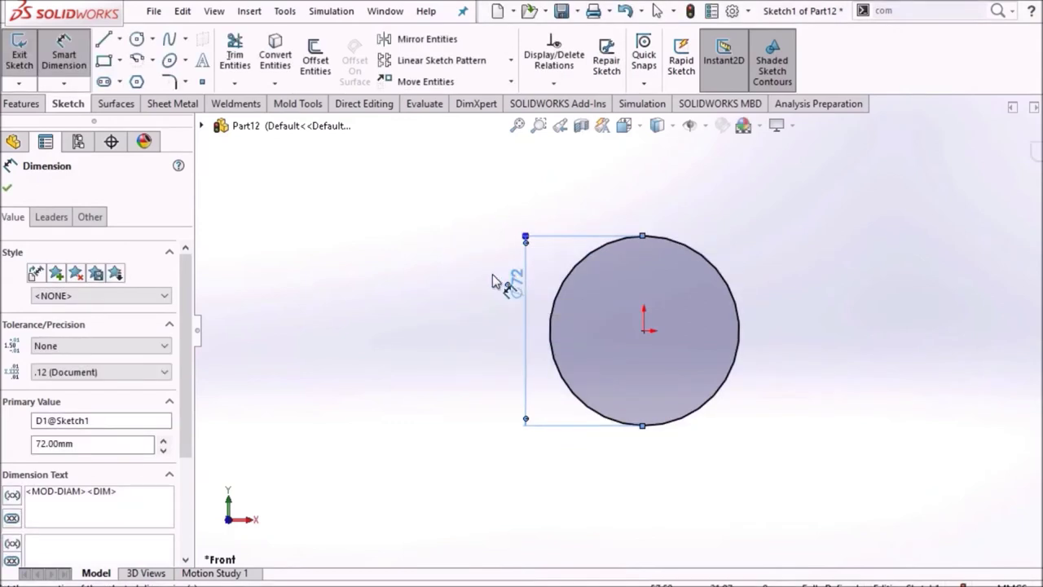
left_click(439, 291)
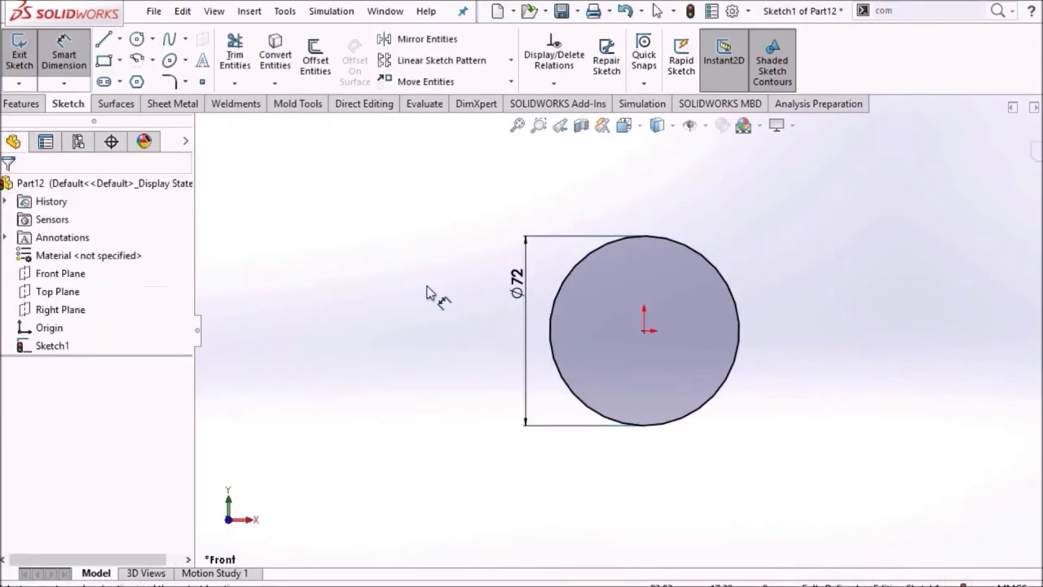
left_click(22, 103)
Step: Create a one-revolution variable-pitch helix on the 72 mm circle with 12 mm pitch
left_click(700, 83)
left_click(738, 98)
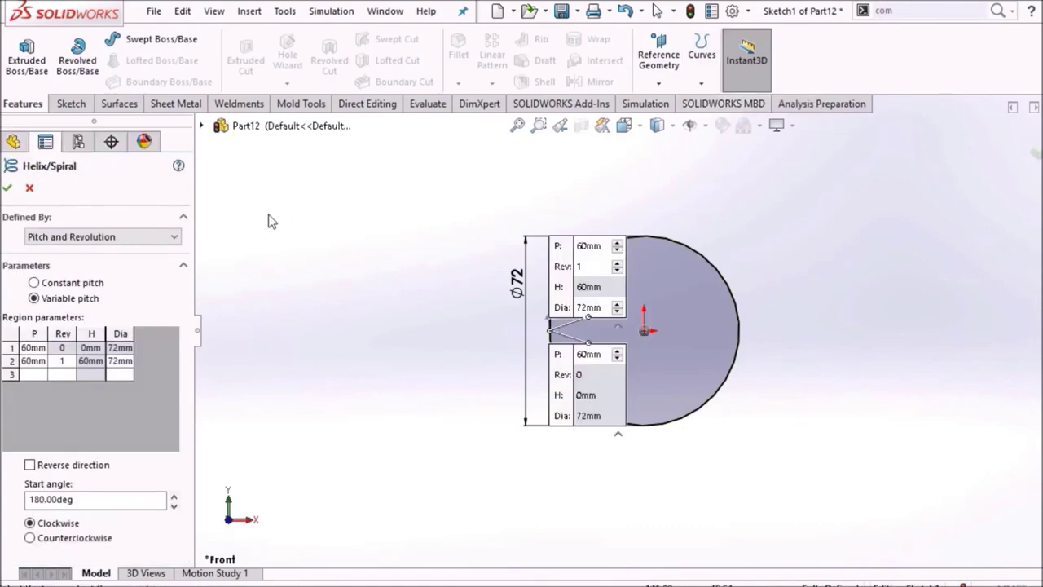
left_click(34, 347)
type("1")
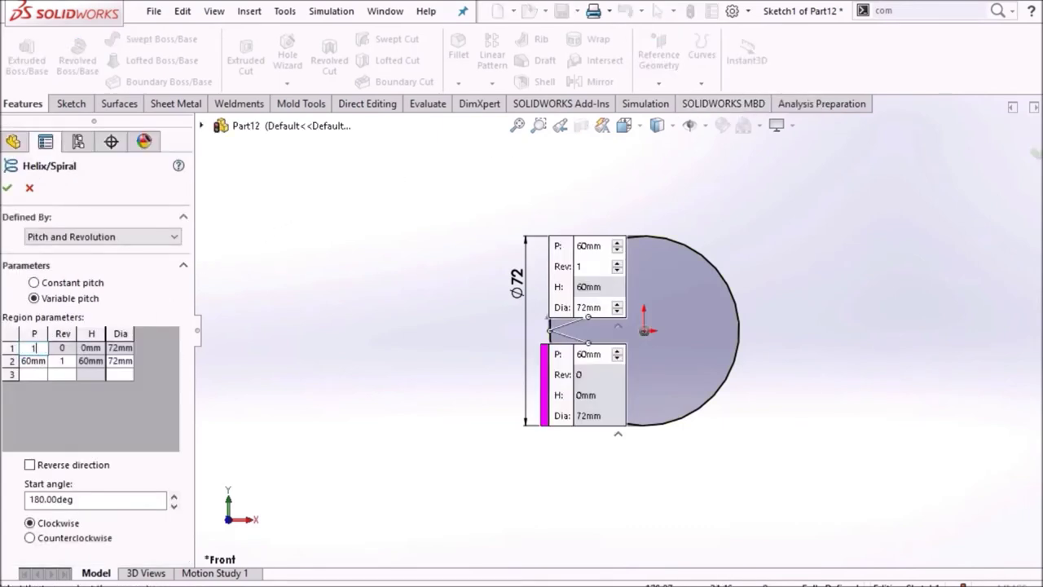
type("2")
key("Tab")
key("Tab")
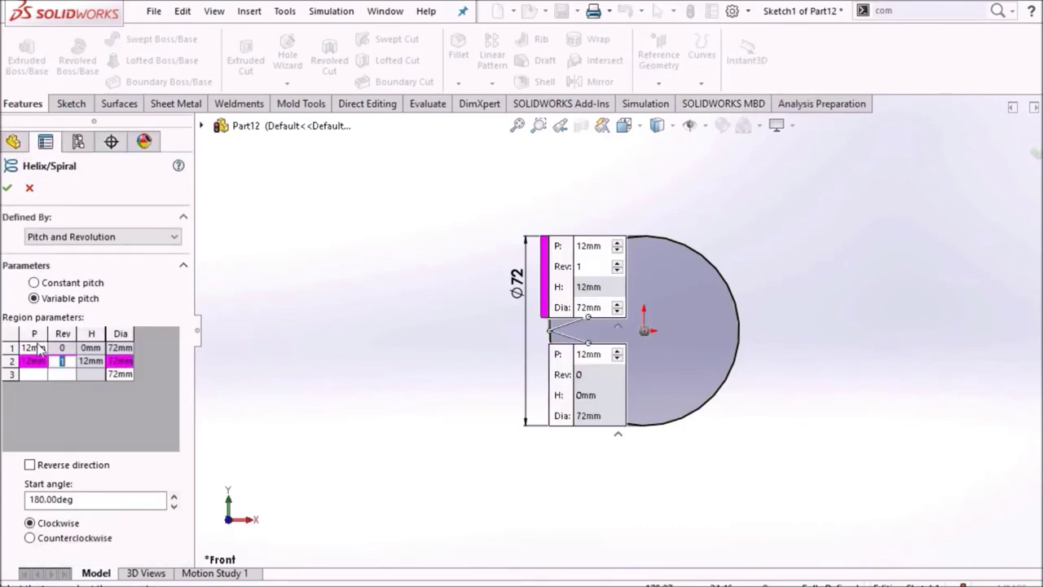
middle_click_drag(356, 401, 603, 302)
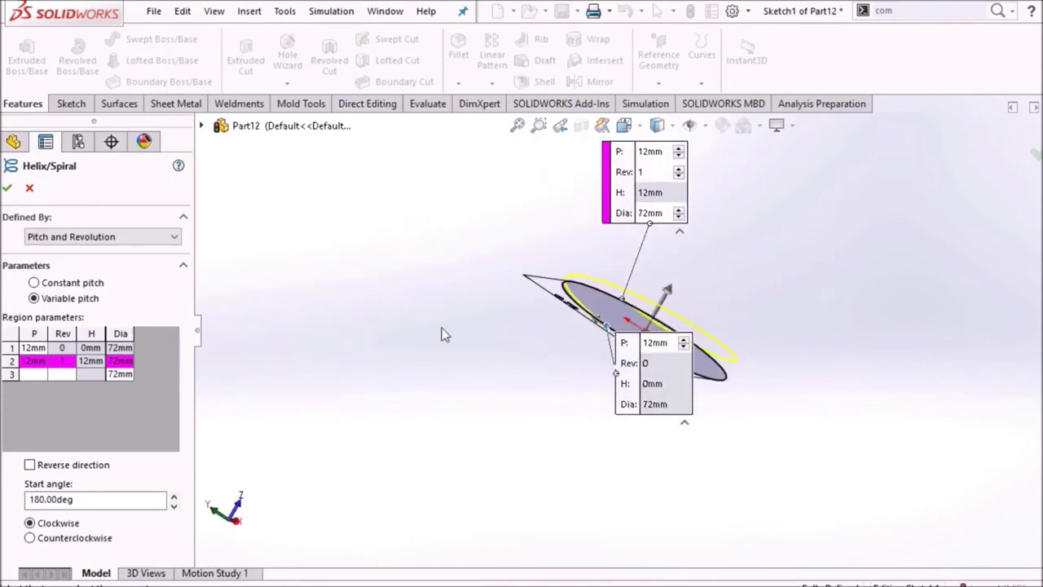
left_click(7, 189)
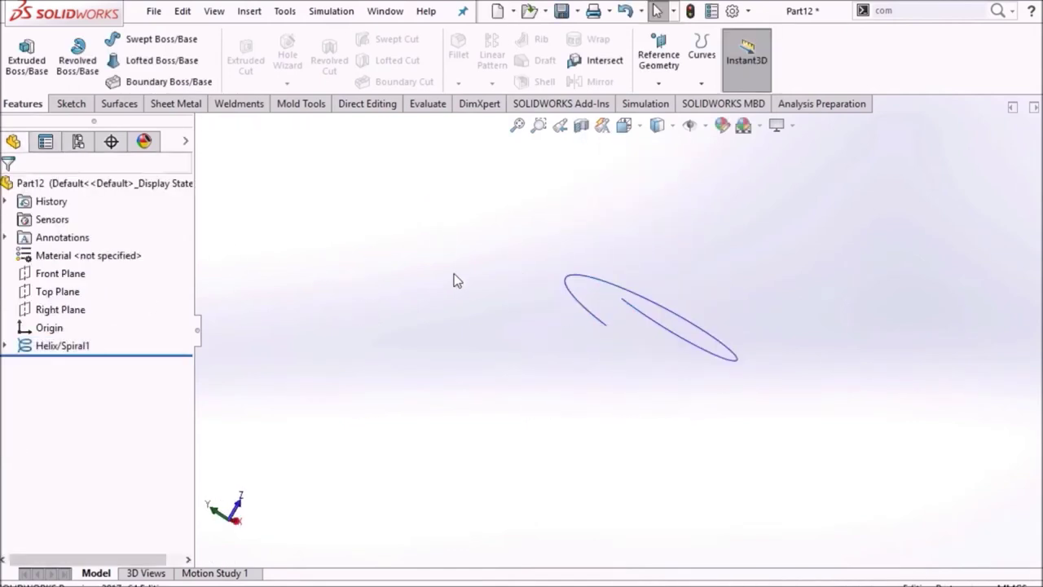
Step: Sketch a corner rectangle on the Top Plane near the helix start, viewed from the bottom
left_click(46, 279)
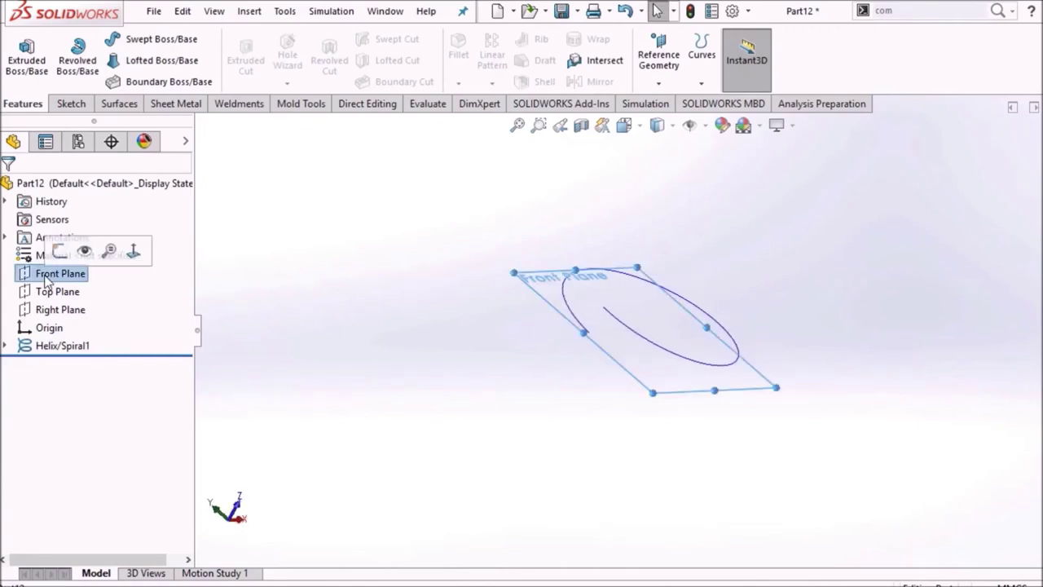
left_click(50, 290)
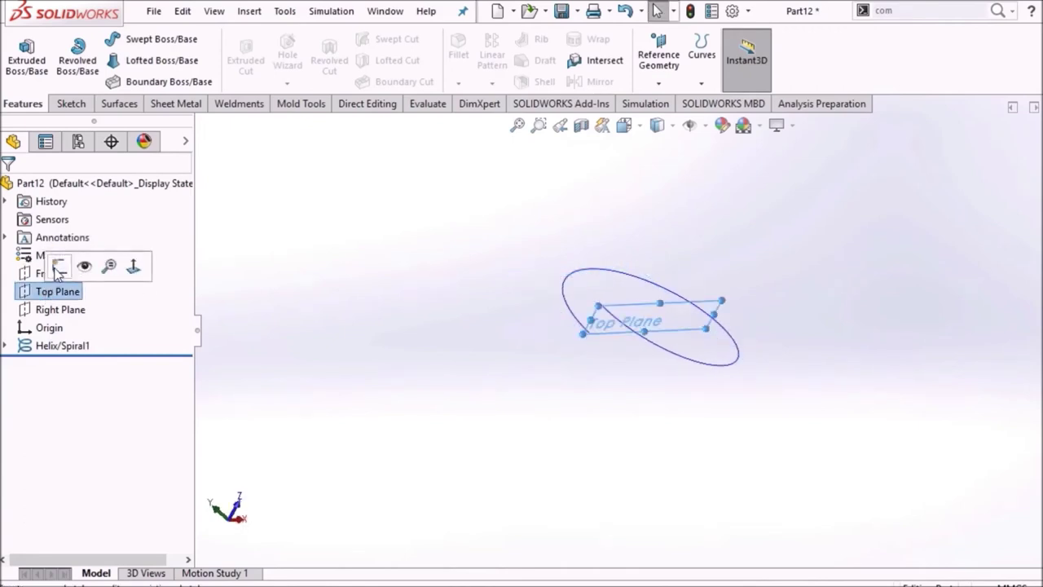
left_click(58, 268)
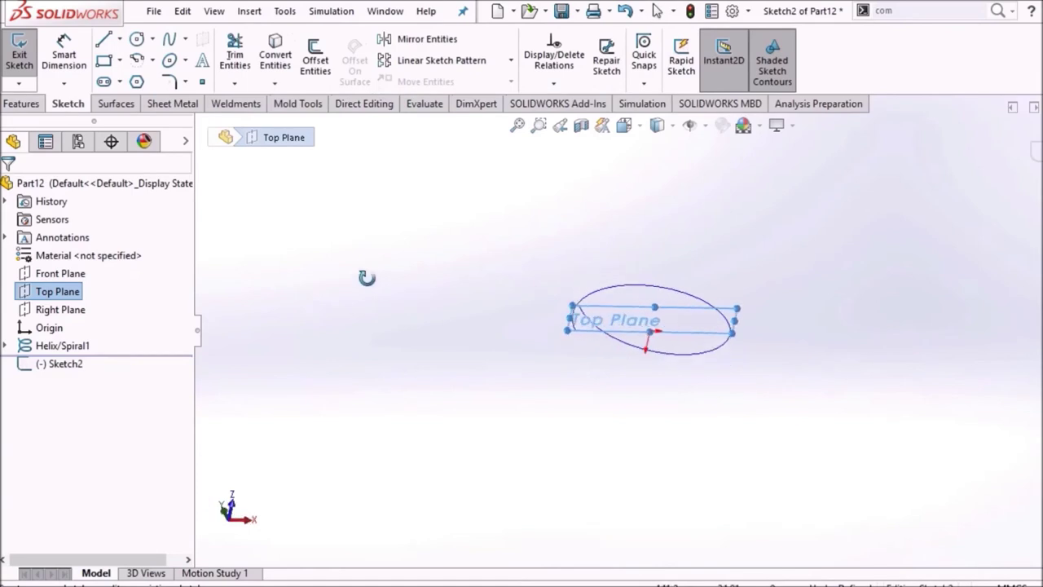
left_click(624, 126)
left_click(618, 351)
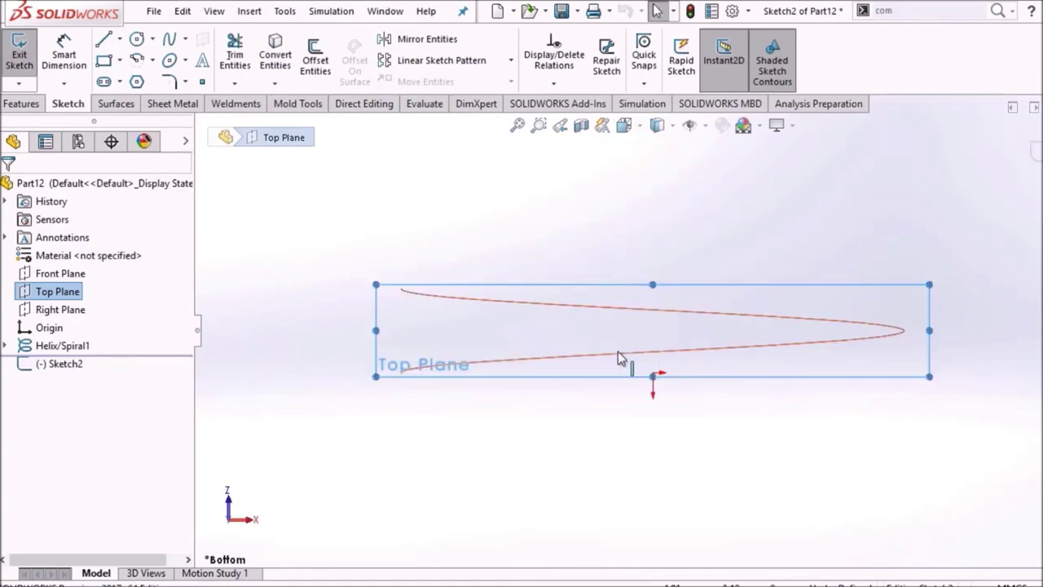
left_click(119, 61)
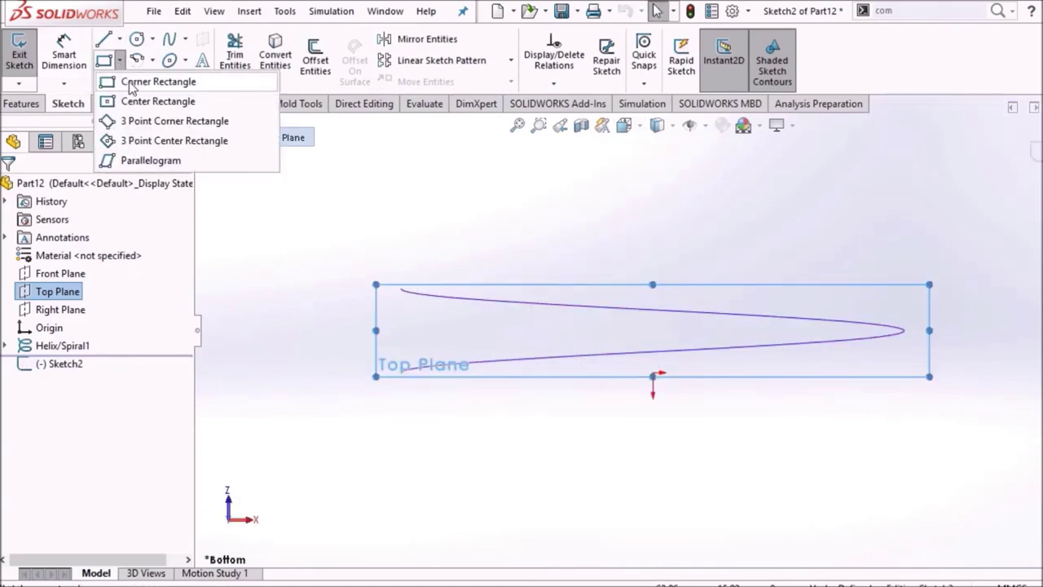
left_click(138, 82)
left_click(389, 366)
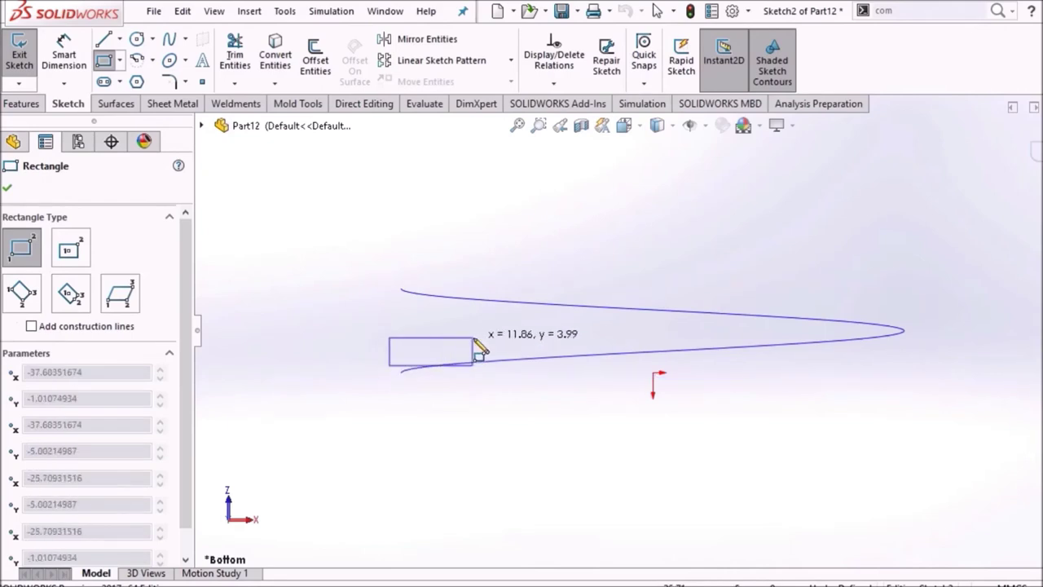
left_click(474, 337)
right_click(368, 187)
left_click(407, 256)
Step: Dimension the rectangle 3 mm high and 18 mm wide
left_click(59, 61)
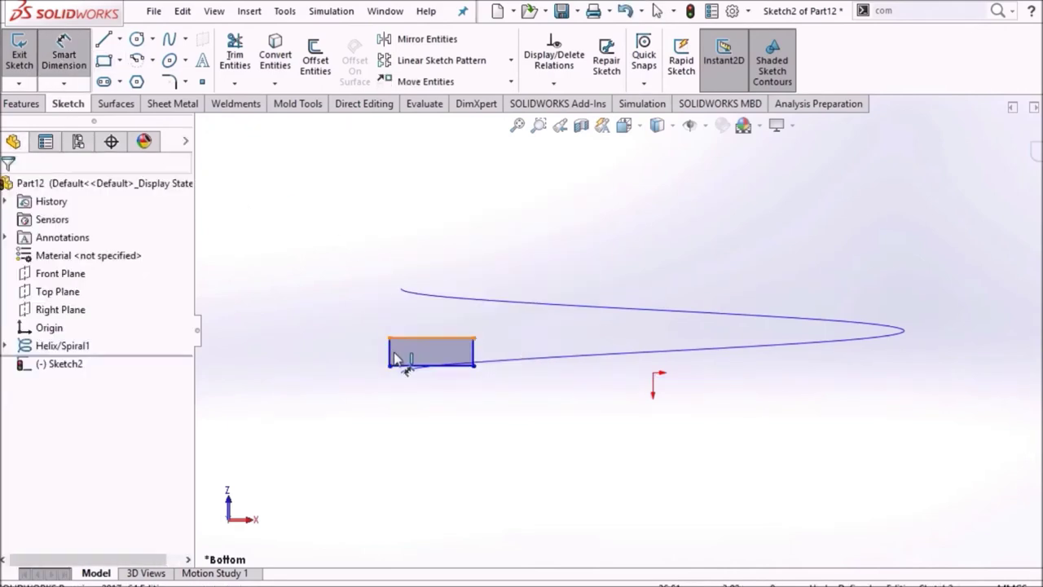
left_click(389, 351)
left_click(358, 356)
type("3.00mm")
key("Return")
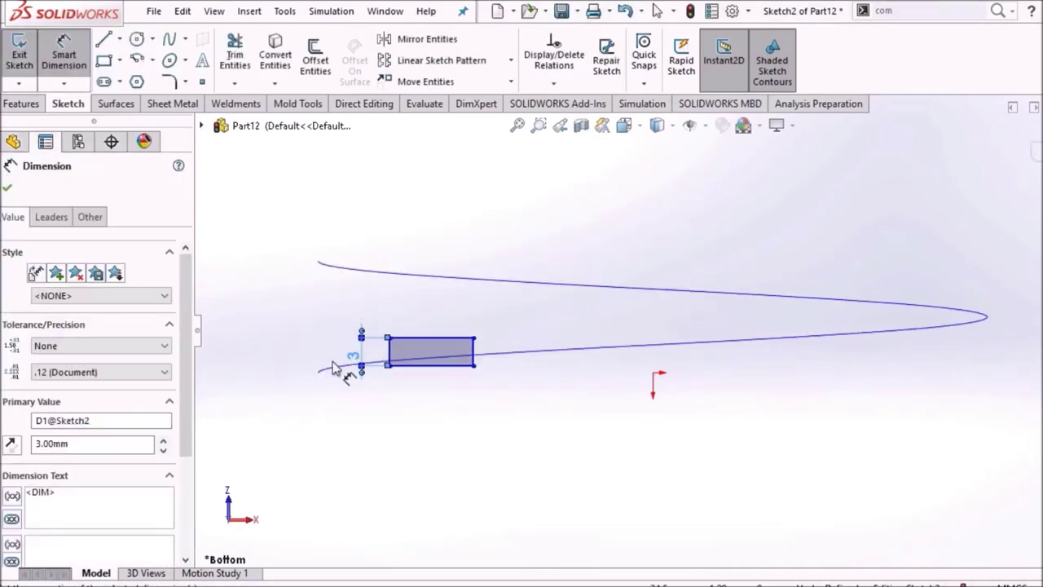
left_click(412, 336)
left_click(414, 335)
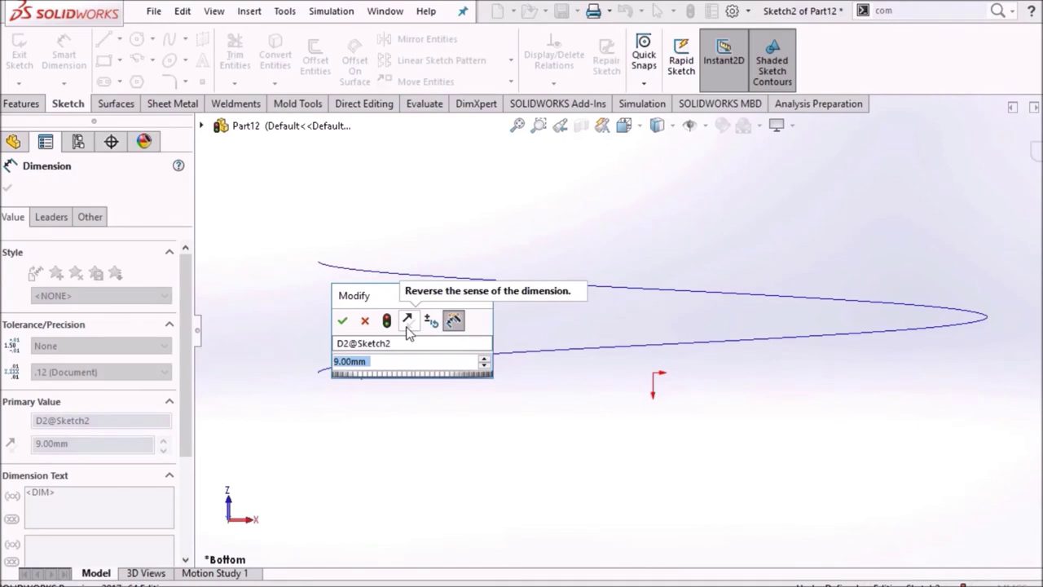
type("18")
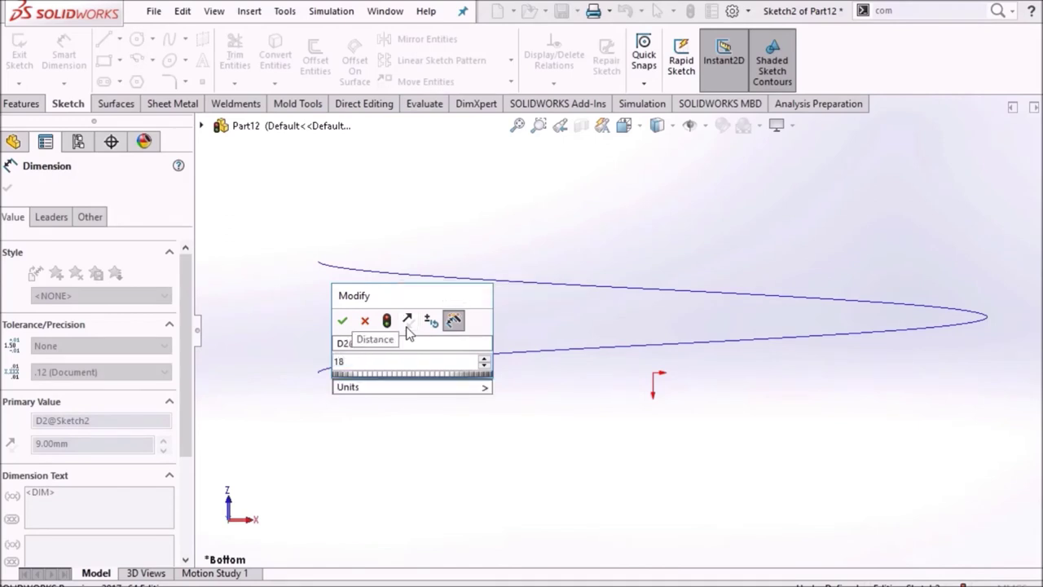
key("Return")
left_click(293, 312)
Step: Add a Pierce relation between the rectangle's lower-left corner and the helix
right_click(285, 310)
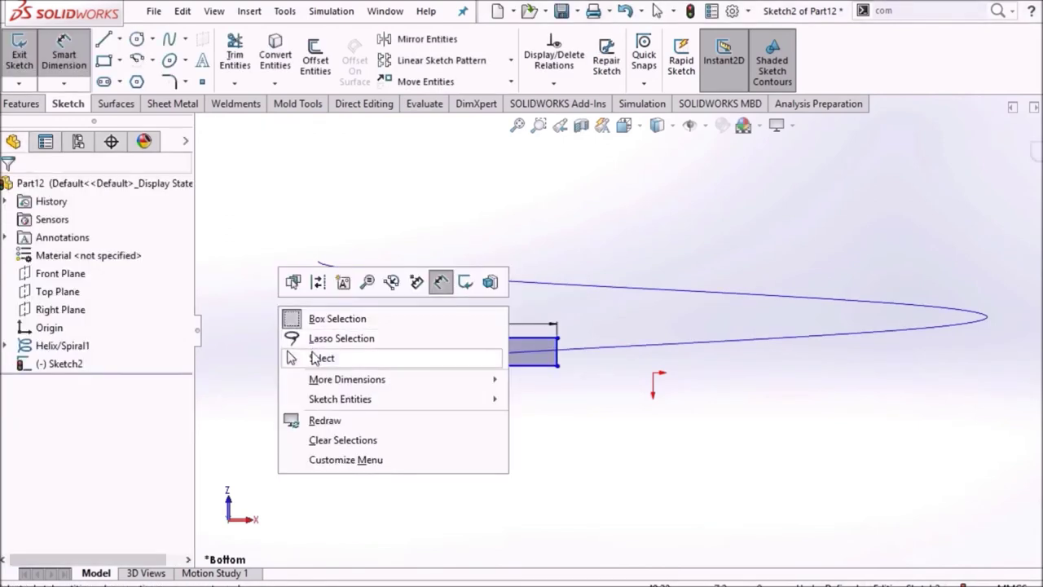
left_click(346, 359)
left_click(388, 366)
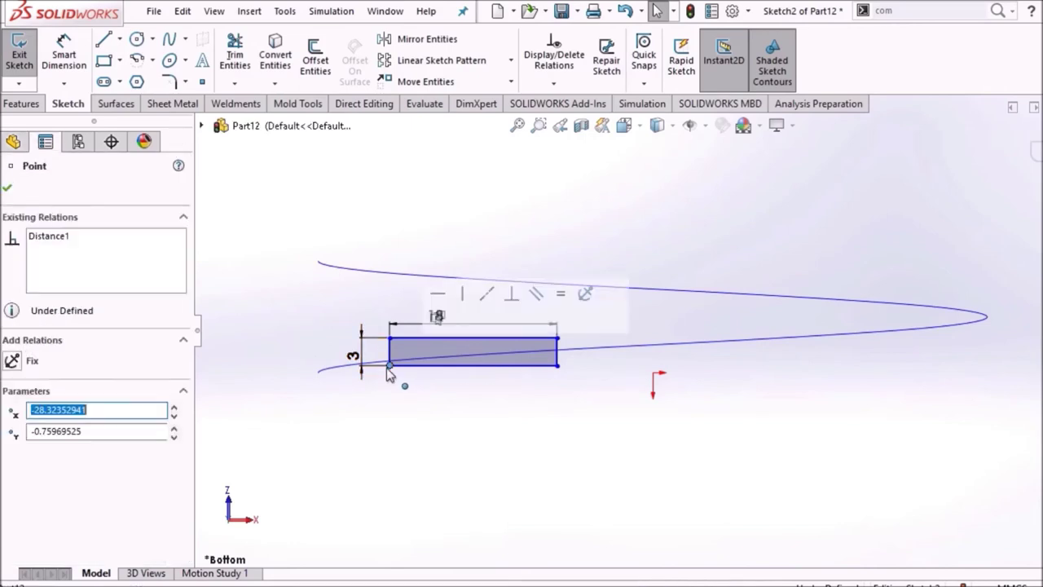
left_click(328, 371, "ctrl")
left_click(40, 471)
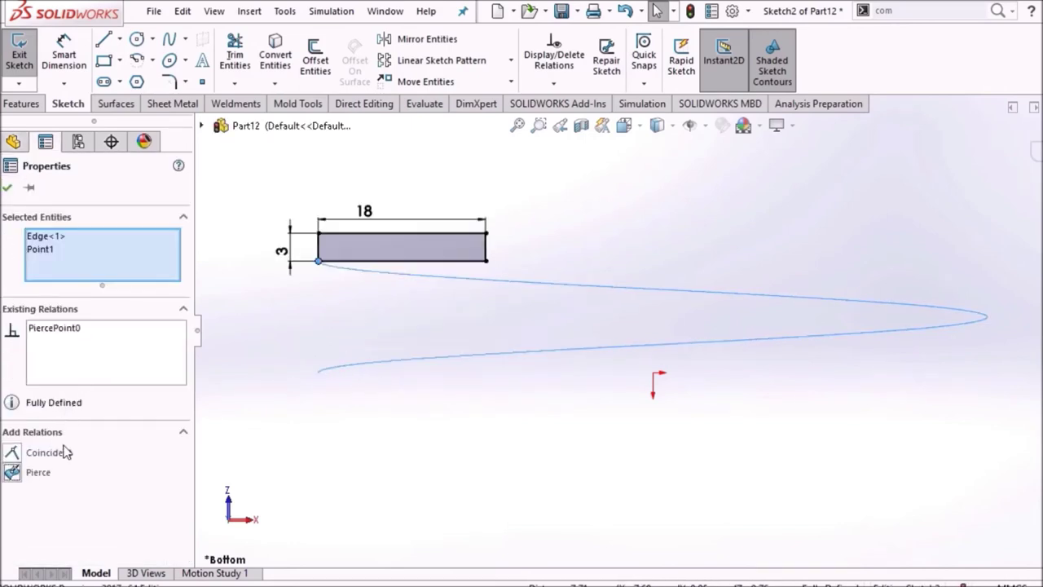
left_click(221, 285)
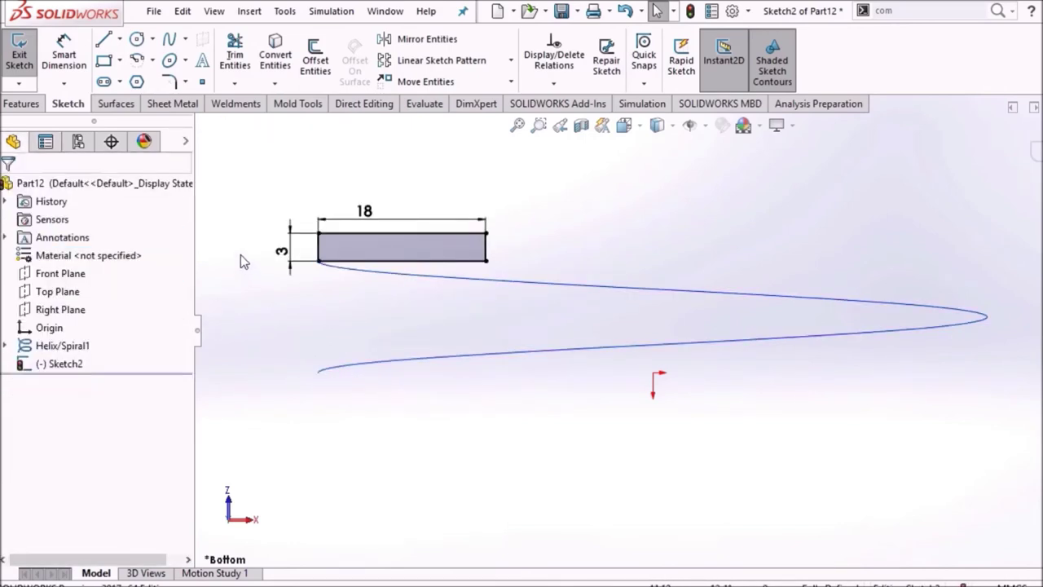
left_click(23, 104)
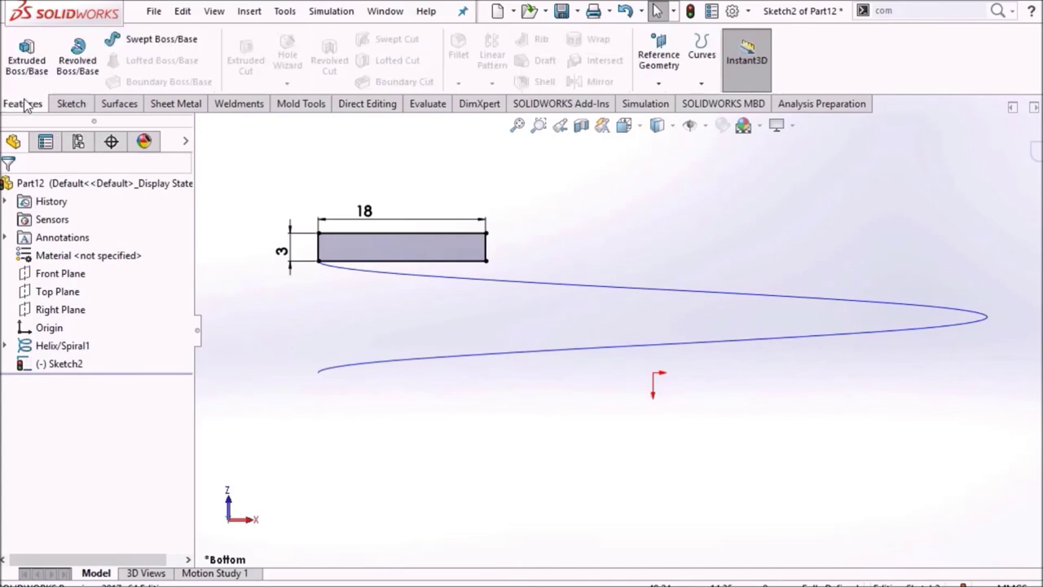
Step: Sweep the rectangle sketch along Helix/Spiral1 to create the solid washer
left_click(156, 39)
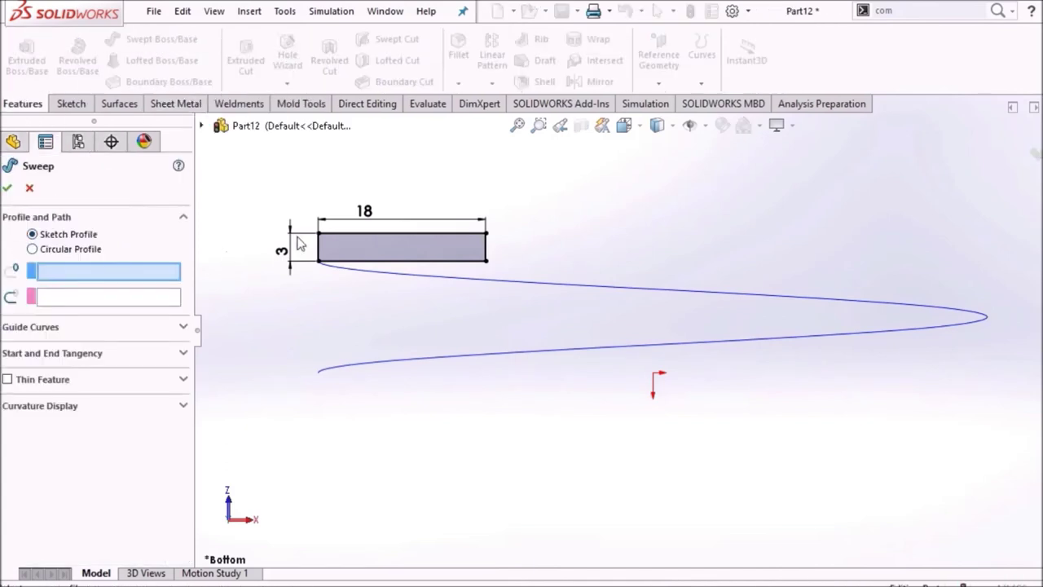
left_click(338, 244)
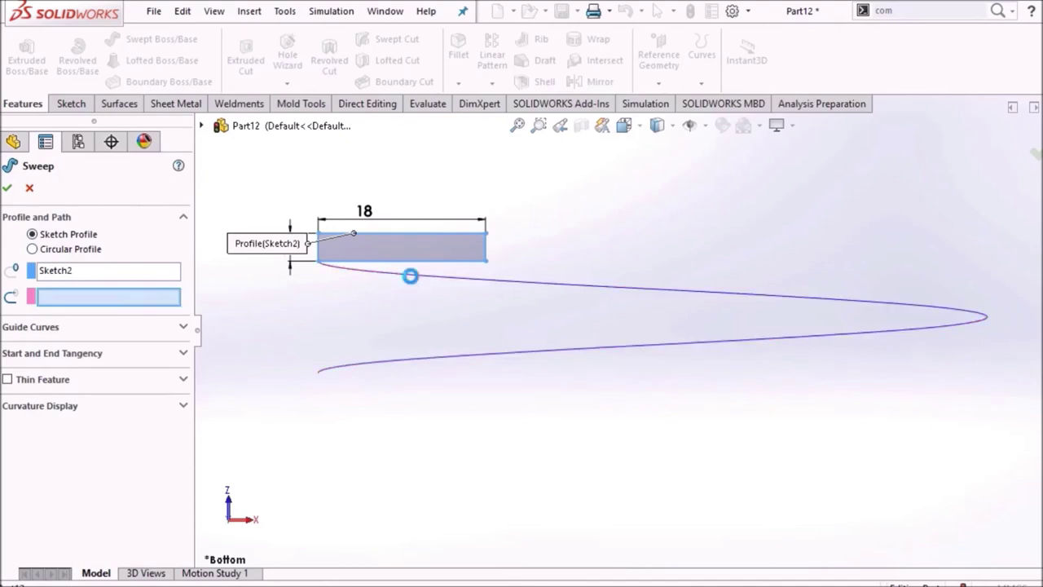
left_click(410, 275)
left_click(6, 187)
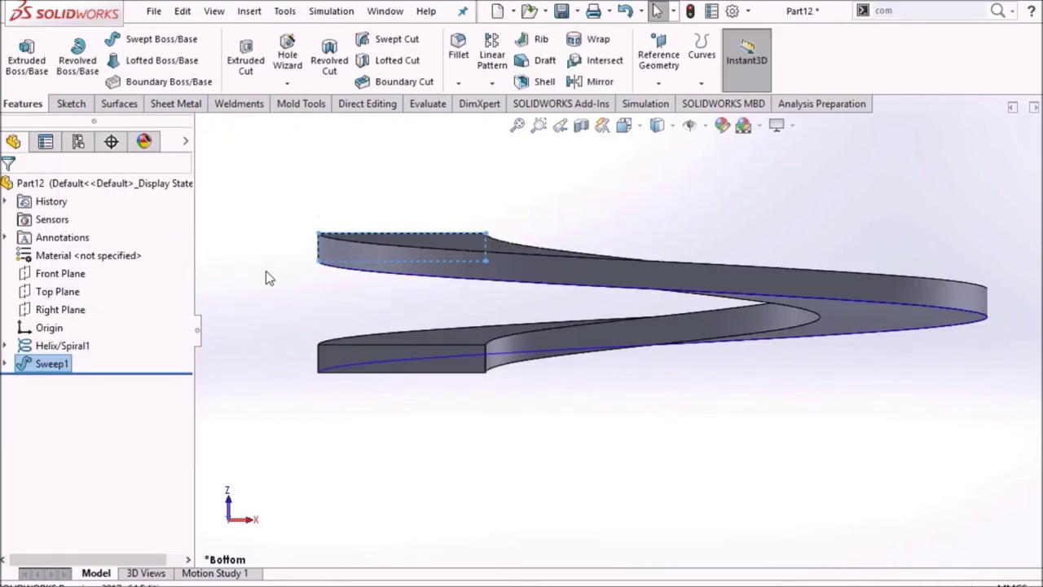
middle_click_drag(256, 269, 306, 291)
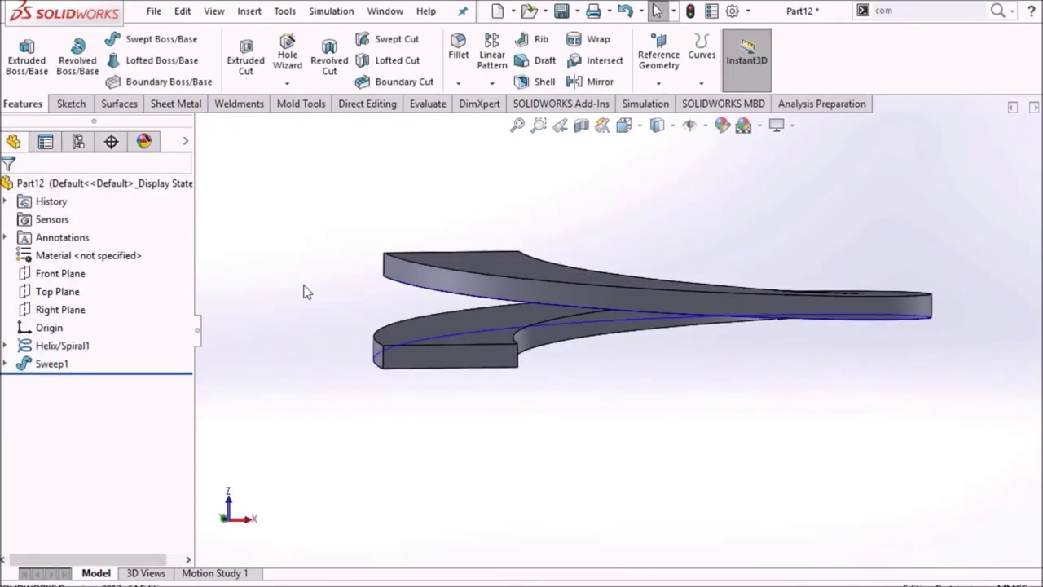
Step: Hide the helix curve and view the washer from above
right_click(374, 364)
left_click(413, 295)
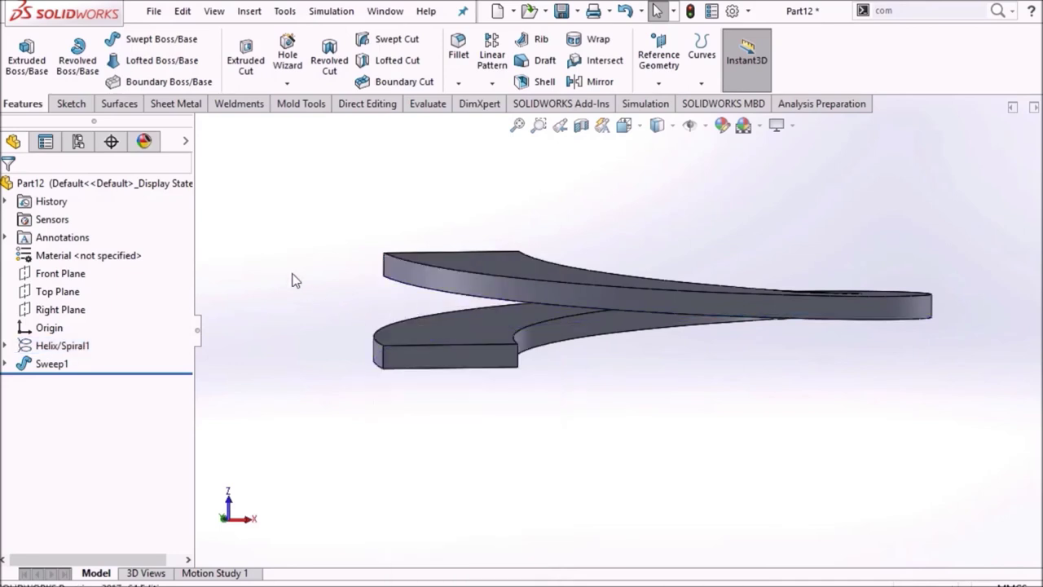
mouse_move(296, 280)
middle_mouse_down()
mouse_move(344, 275)
mouse_move(384, 326)
mouse_move(361, 298)
mouse_move(292, 310)
middle_mouse_up()
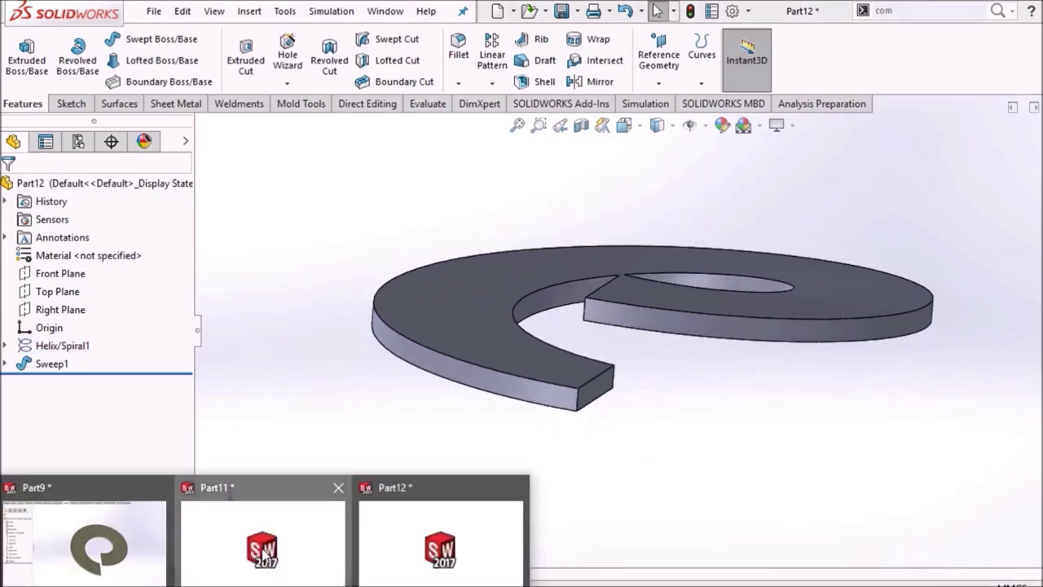
left_click(270, 558)
mouse_move(397, 332)
middle_mouse_down()
mouse_move(400, 277)
mouse_move(377, 291)
middle_mouse_up()
left_click(36, 399)
right_click(36, 400)
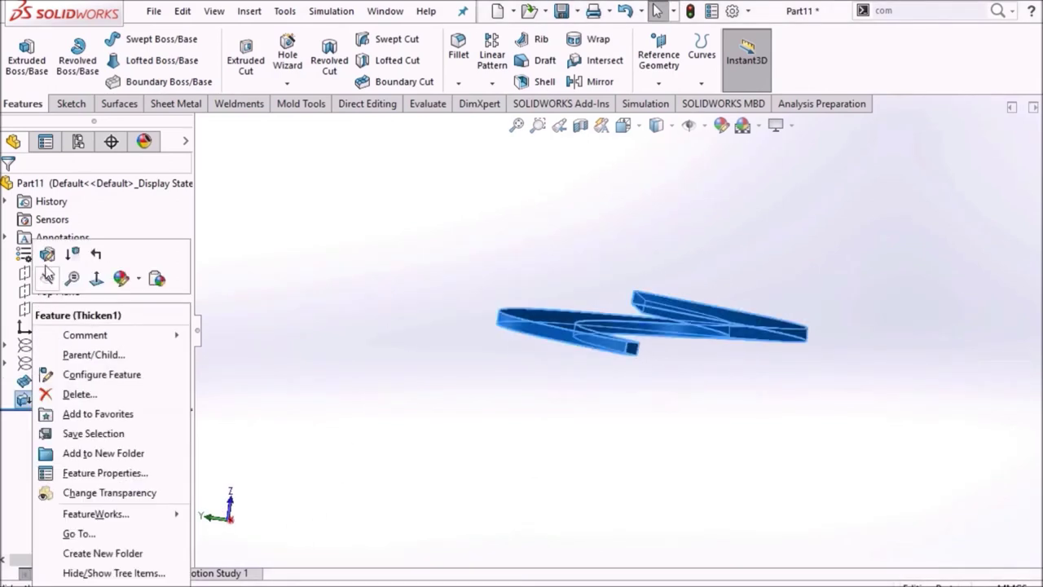
left_click(40, 250)
left_click(7, 189)
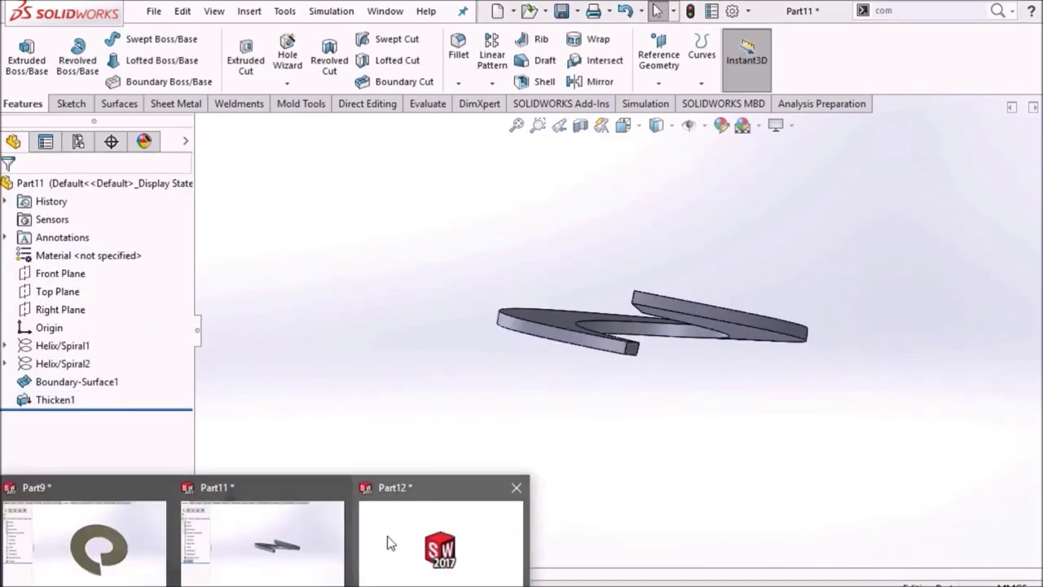
left_click(392, 542)
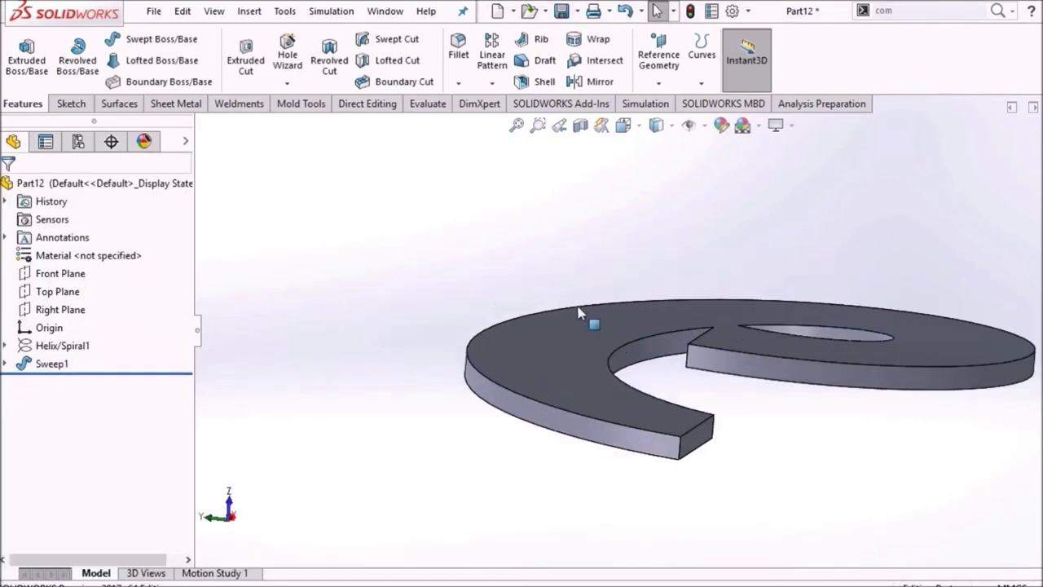
scroll(592, 326, "up", 5)
mouse_move(629, 350)
middle_mouse_down()
mouse_move(606, 399)
mouse_move(652, 308)
middle_mouse_up()
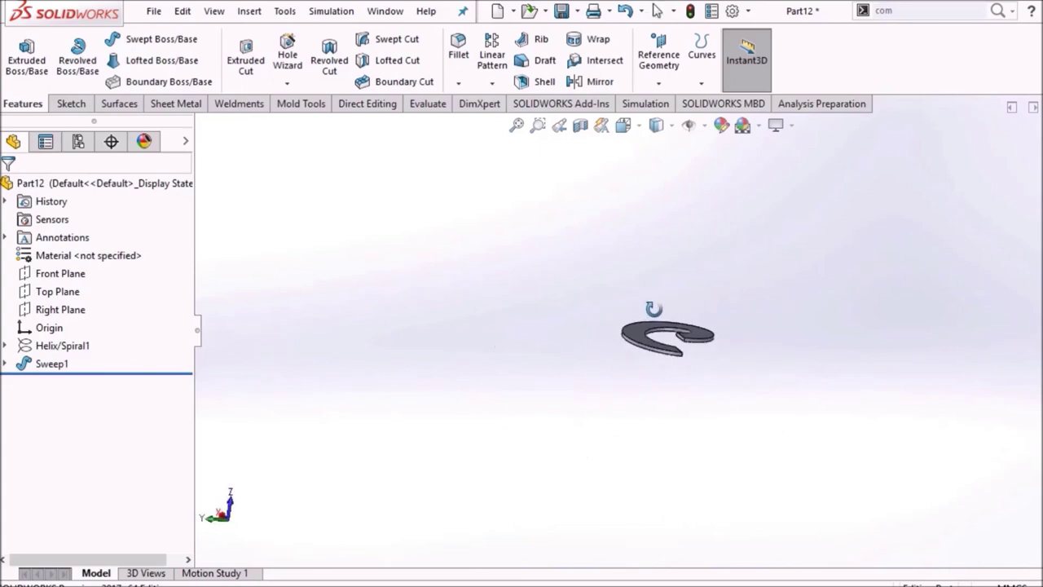